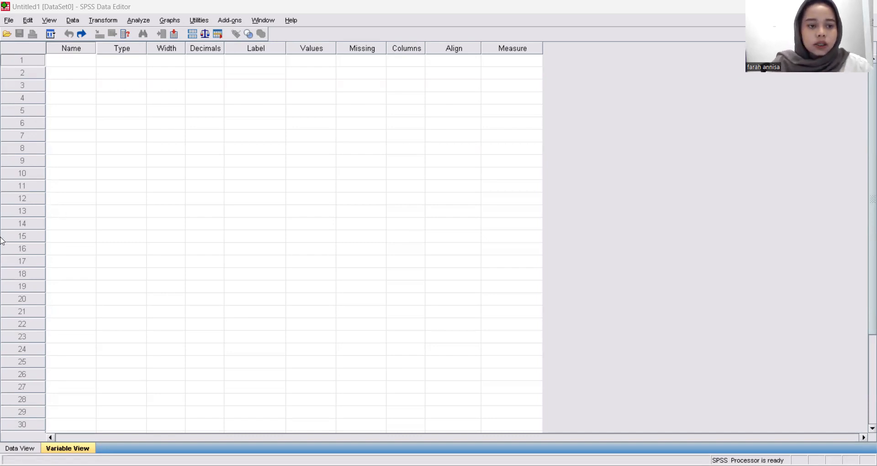
Step: Insert a new variable in the first row and name it Nama
click(176, 38)
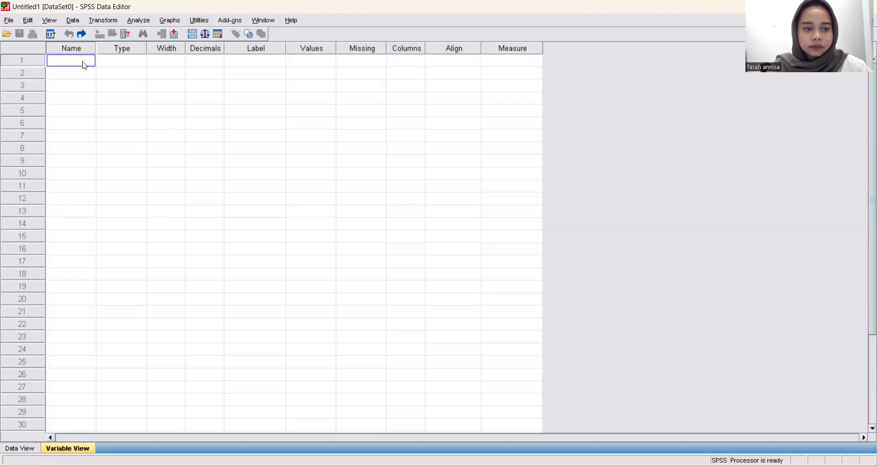
click(177, 35)
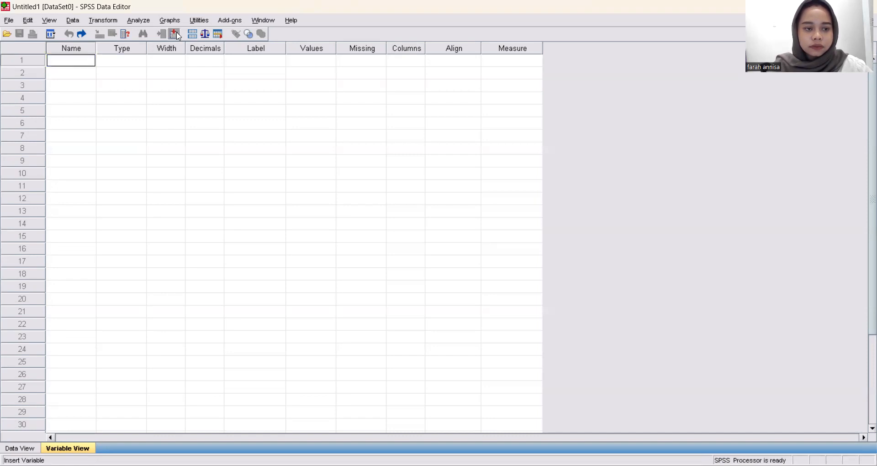
double_click(88, 60)
key(BackSpace)
key(BackSpace)
key(BackSpace)
key(BackSpace)
key(BackSpace)
key(BackSpace)
key(BackSpace)
key(BackSpace)
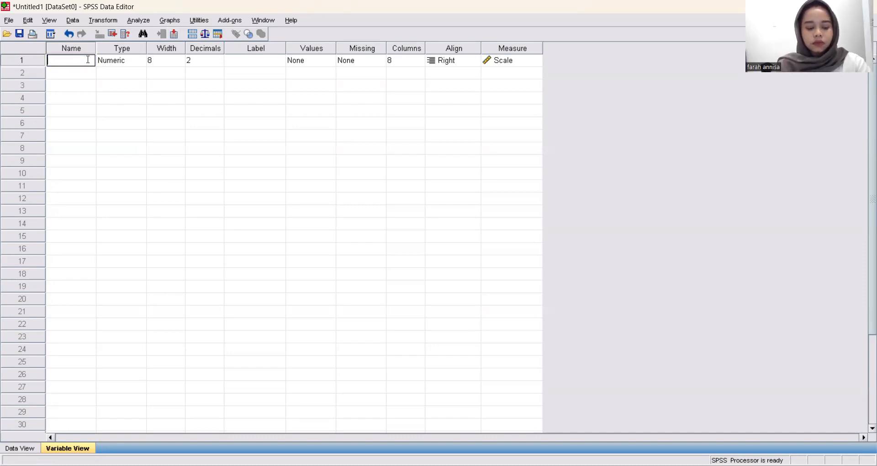
text(Nama)
Step: Change the variable type of Nama to String
click(123, 60)
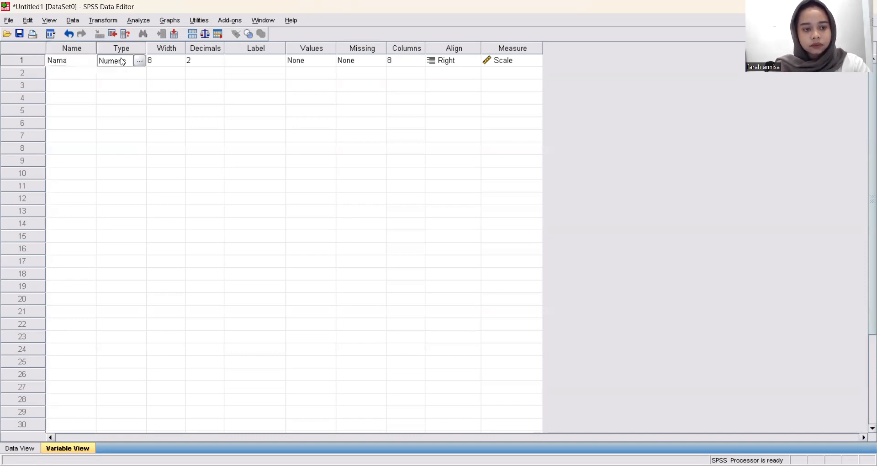
click(139, 60)
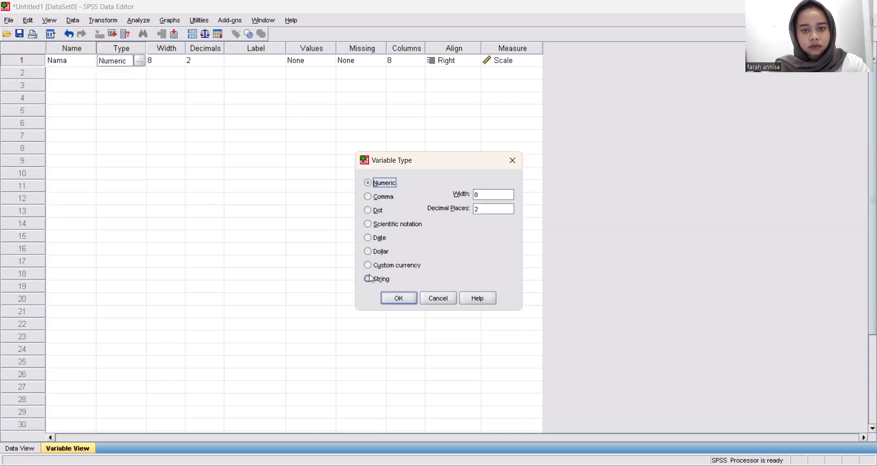
click(371, 279)
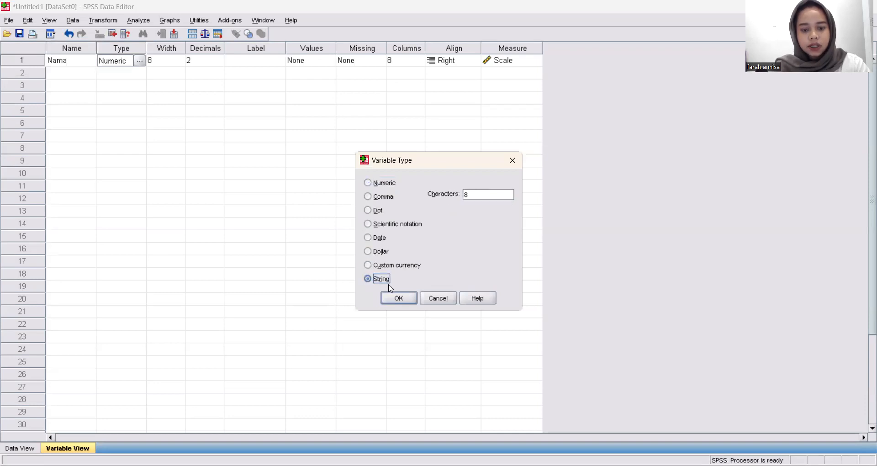
click(398, 298)
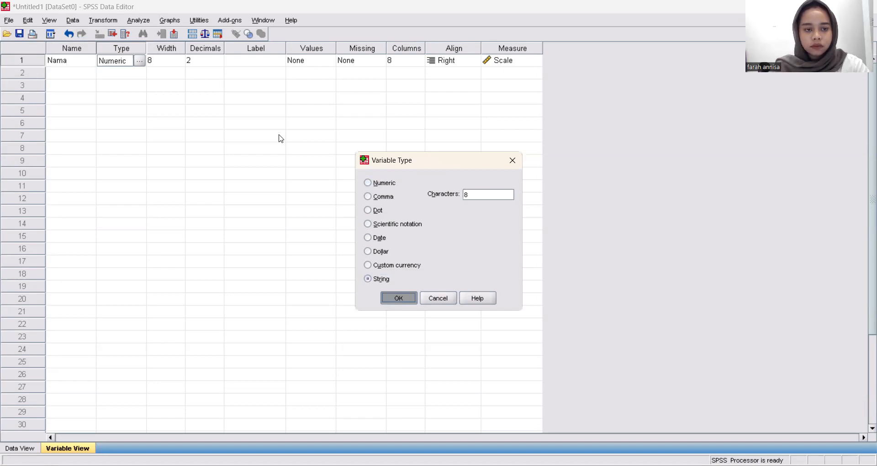
Step: Set the width of the Nama variable to 12
click(176, 63)
click(180, 63)
click(180, 58)
click(179, 58)
click(180, 58)
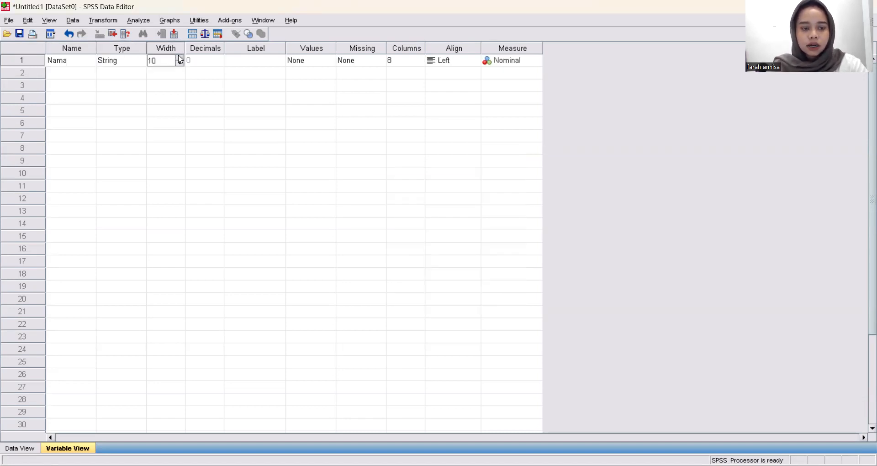
click(179, 58)
click(180, 58)
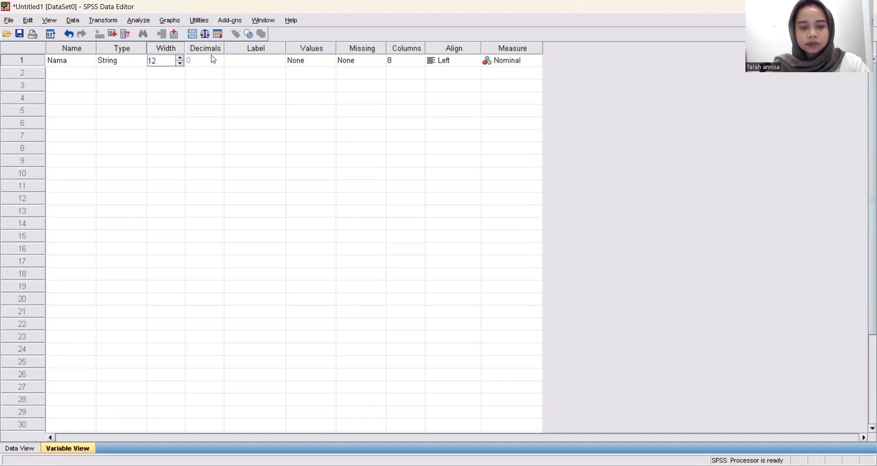
Step: Insert a second variable in row 2 and name it JenisKelamin
click(87, 73)
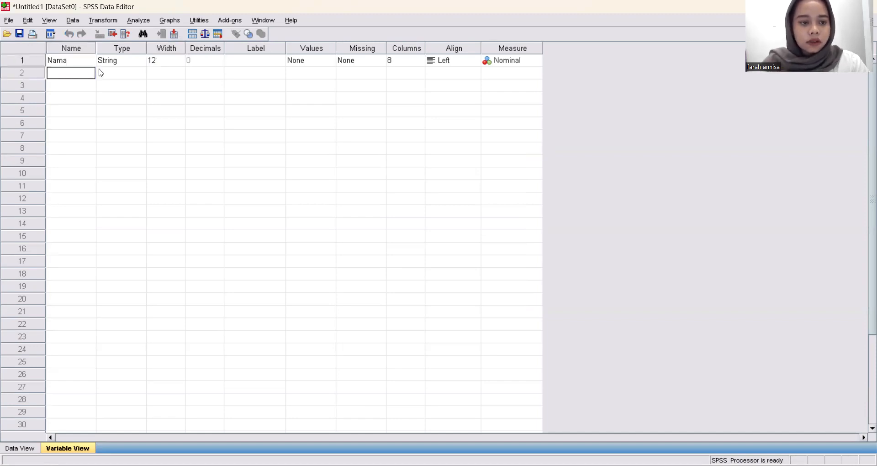
click(172, 35)
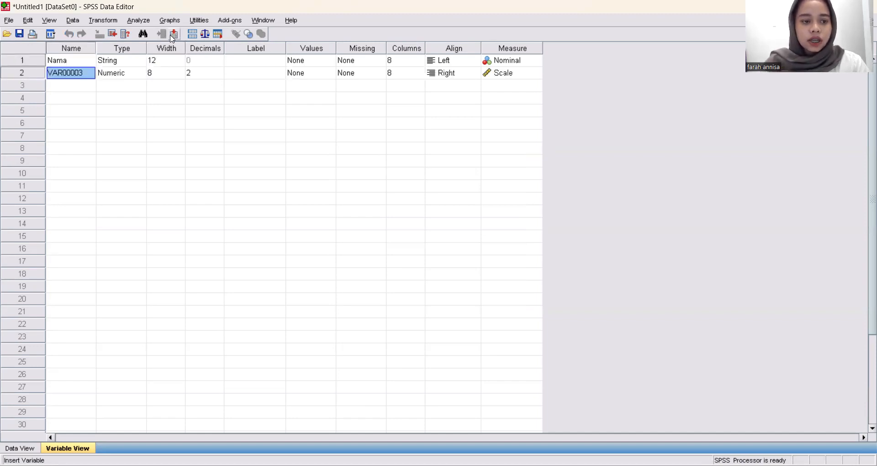
click(88, 72)
key(BackSpace)
key(BackSpace)
key(BackSpace)
key(BackSpace)
key(BackSpace)
key(BackSpace)
key(BackSpace)
key(BackSpace)
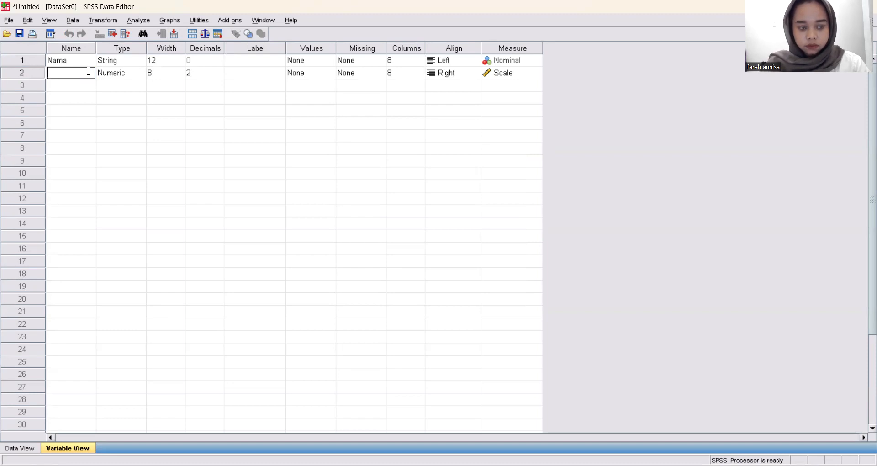
text(Jen)
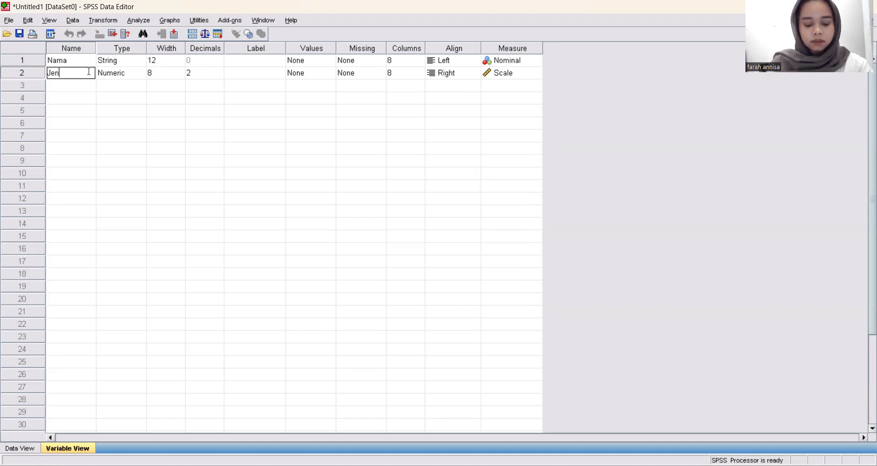
text(isKelamin)
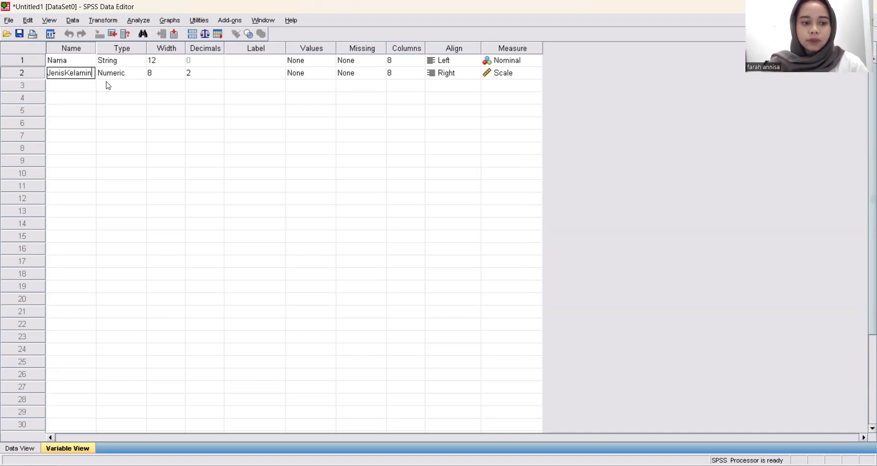
Step: Insert a third variable in row 3 and name it Umur
click(74, 87)
click(73, 85)
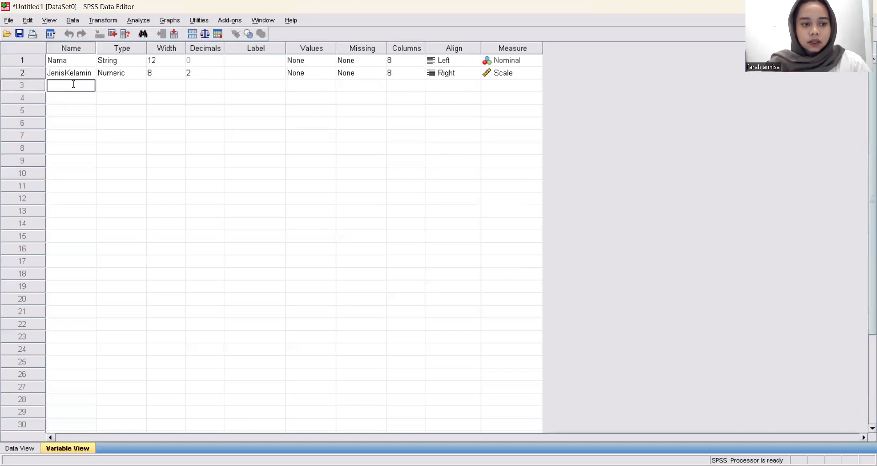
click(174, 34)
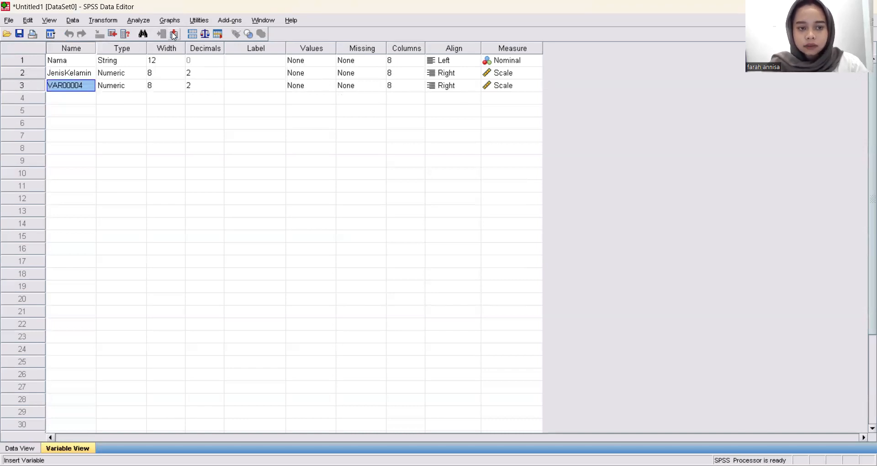
click(89, 85)
key(BackSpace)
key(BackSpace)
key(BackSpace)
key(BackSpace)
key(BackSpace)
key(BackSpace)
key(BackSpace)
key(BackSpace)
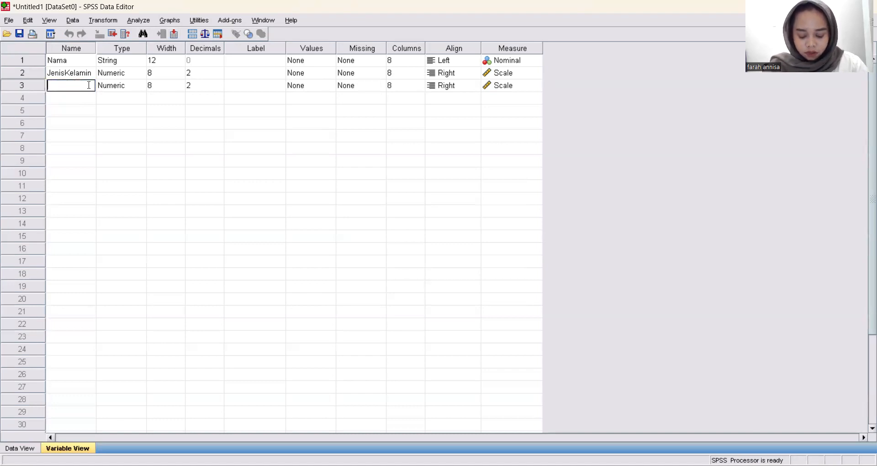
text(Umur)
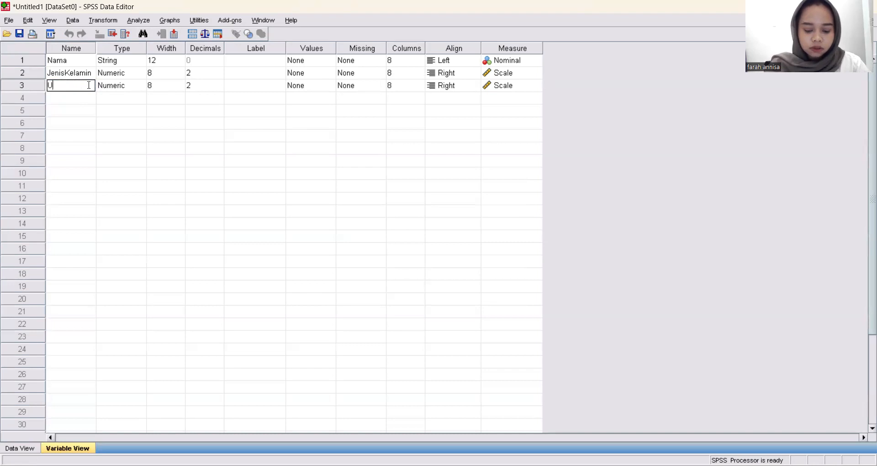
Step: Insert a fourth variable in row 4 and name it Pendidikan
click(78, 98)
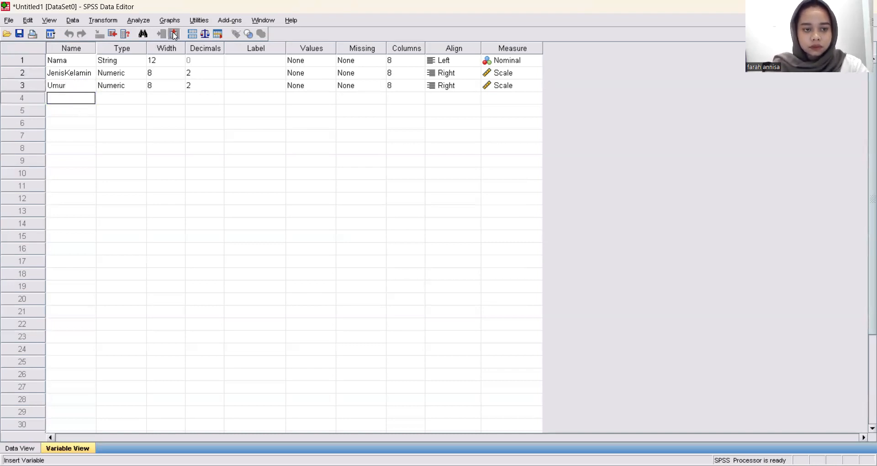
click(174, 35)
click(90, 97)
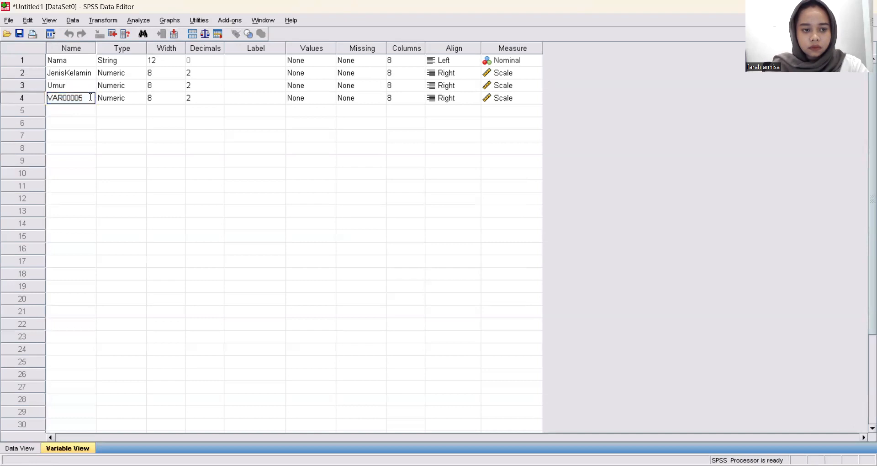
key(BackSpace)
key(BackSpace)
key(BackSpace)
key(BackSpace)
key(BackSpace)
key(BackSpace)
key(BackSpace)
key(BackSpace)
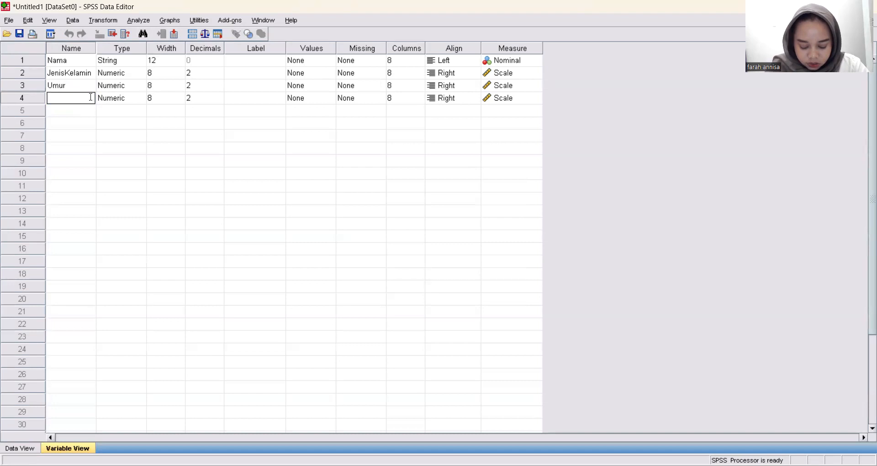
text(Pendidikan)
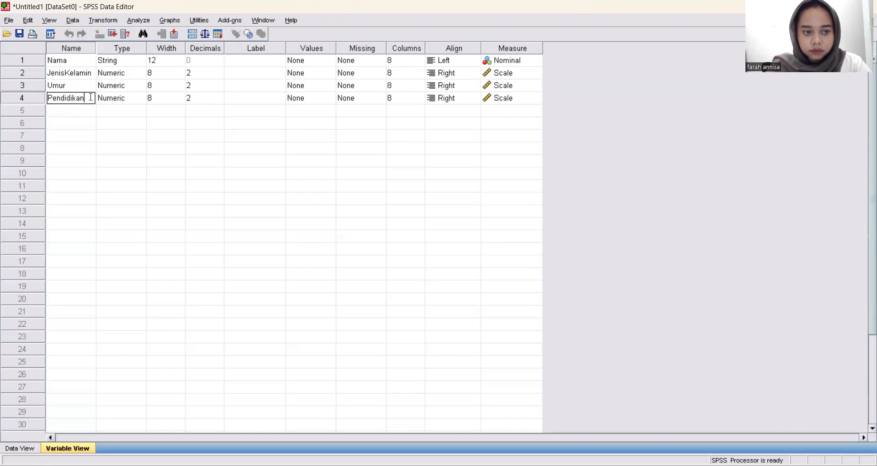
Step: Insert a fifth variable in row 5 and name it Pendapatan
click(82, 112)
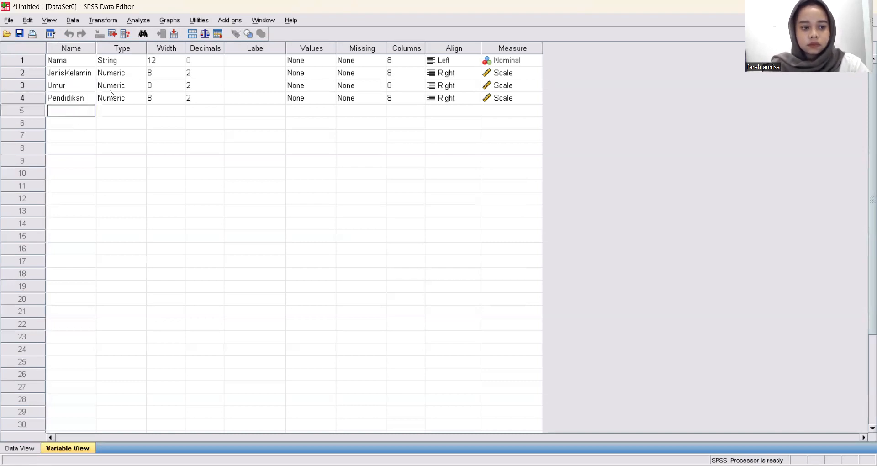
click(174, 35)
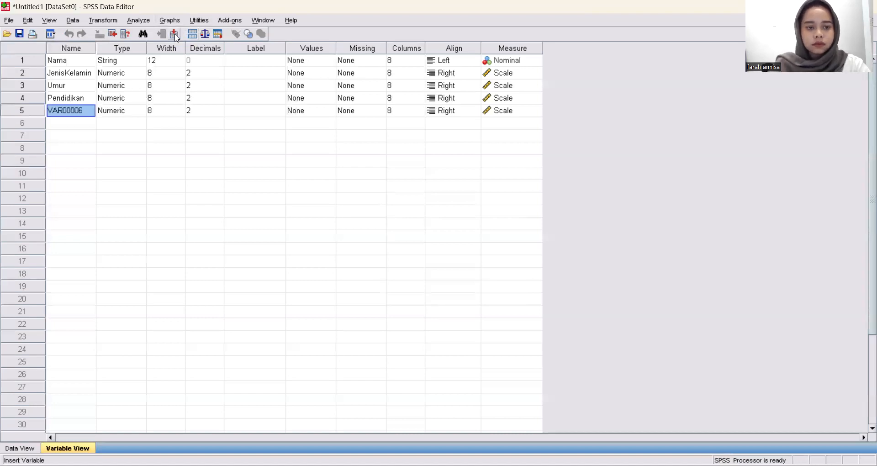
double_click(90, 112)
key(BackSpace)
key(BackSpace)
key(BackSpace)
key(BackSpace)
key(BackSpace)
key(BackSpace)
key(BackSpace)
key(BackSpace)
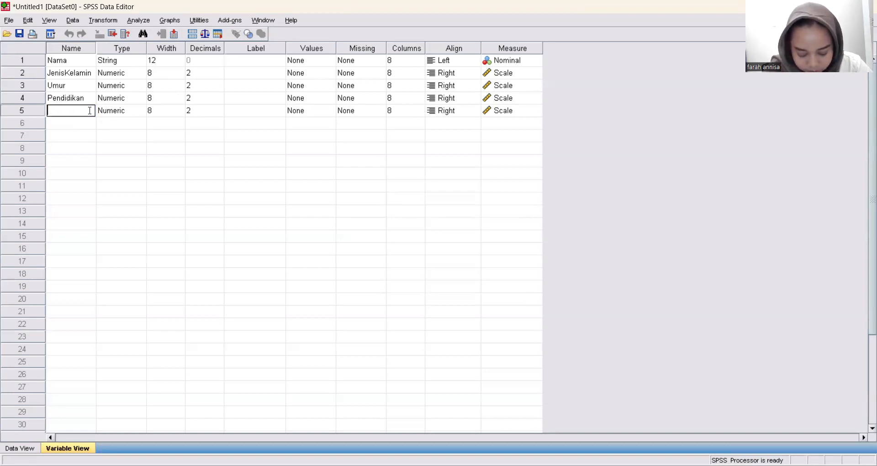
text(P)
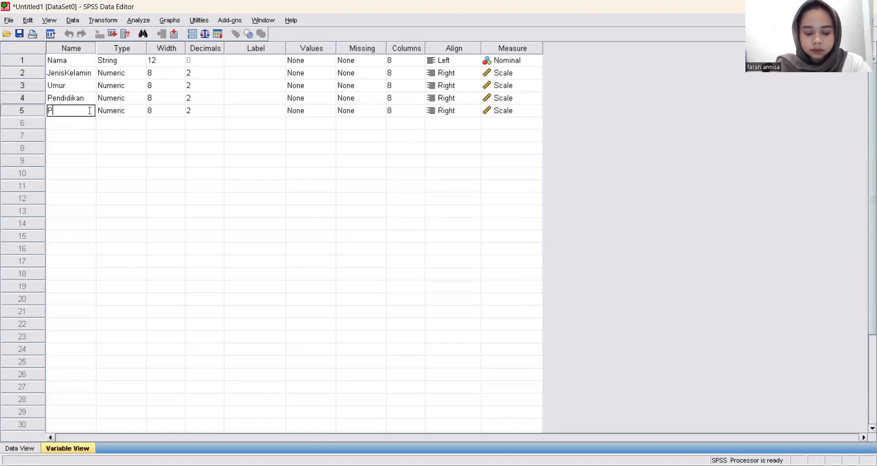
text(enda)
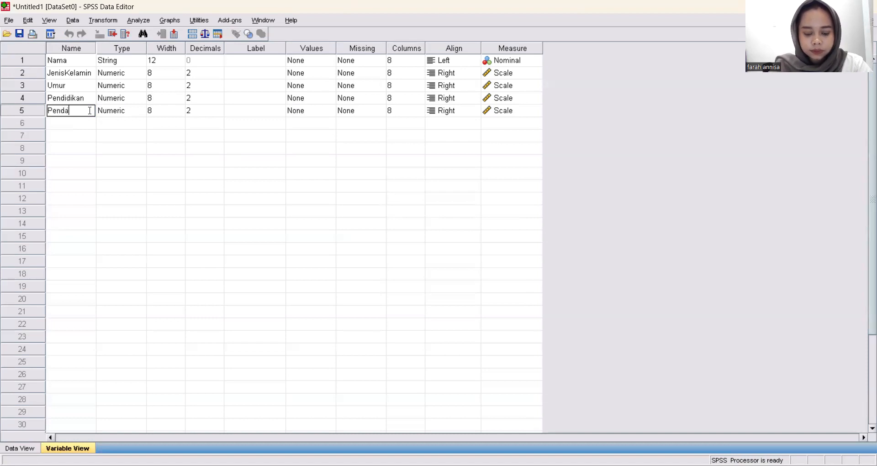
text(patan)
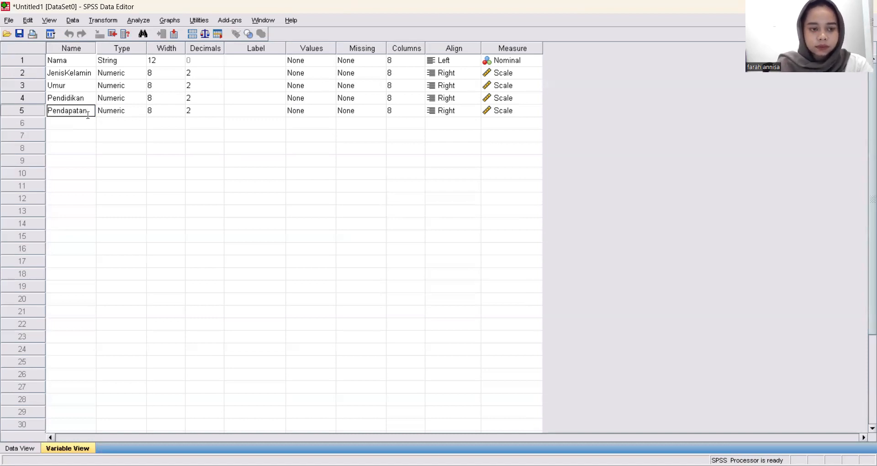
Step: Insert a sixth variable in row 6 and name it Konsumsi
click(82, 122)
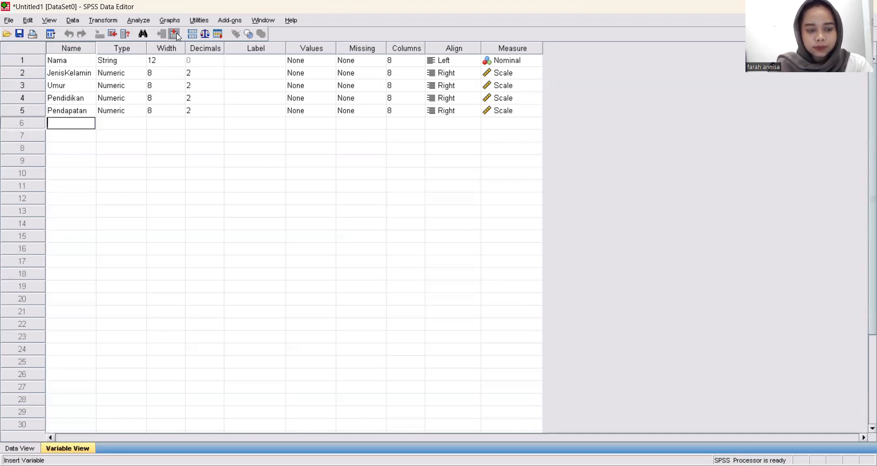
click(174, 34)
click(90, 122)
double_click(90, 123)
key(BackSpace)
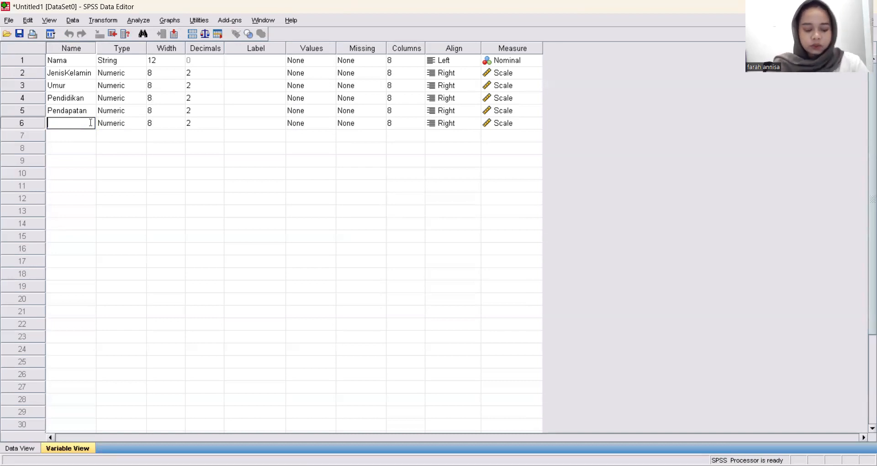
text(Ko)
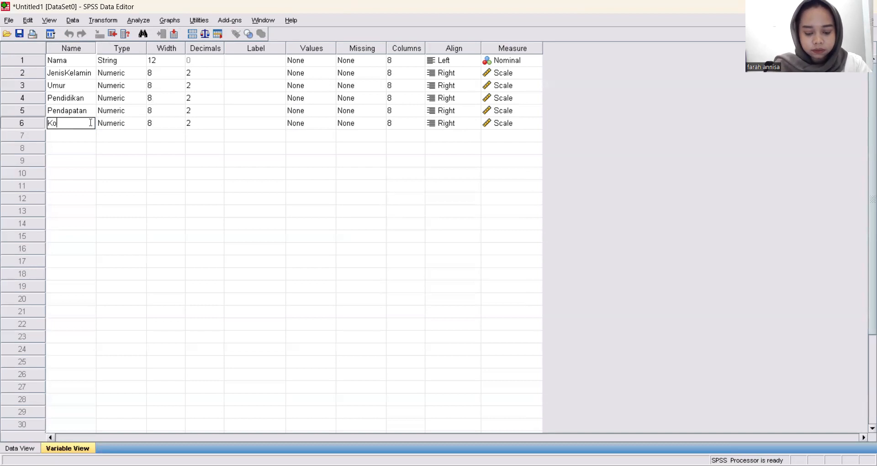
text(nsumsi)
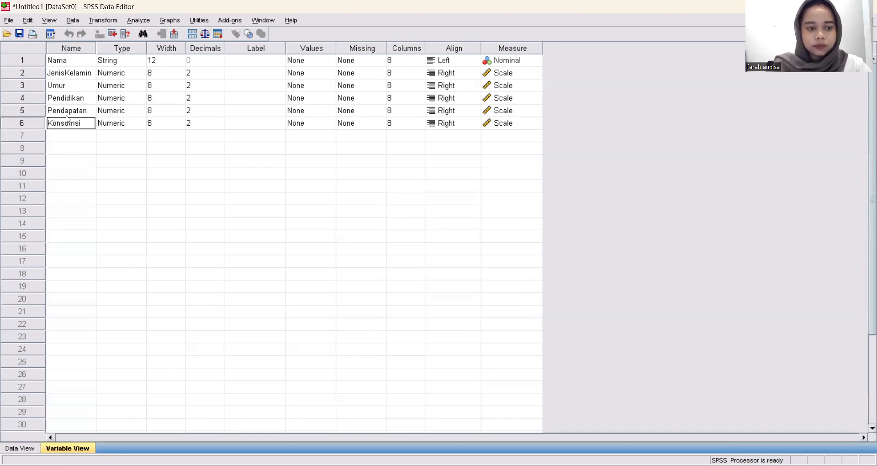
click(140, 147)
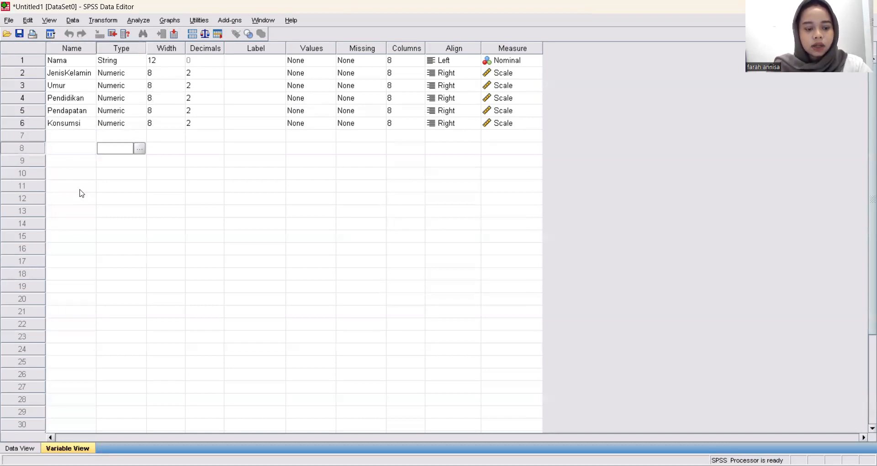
Step: Paste the copied respondents' data into Data View, starting at row 1 of the Nama column
click(25, 449)
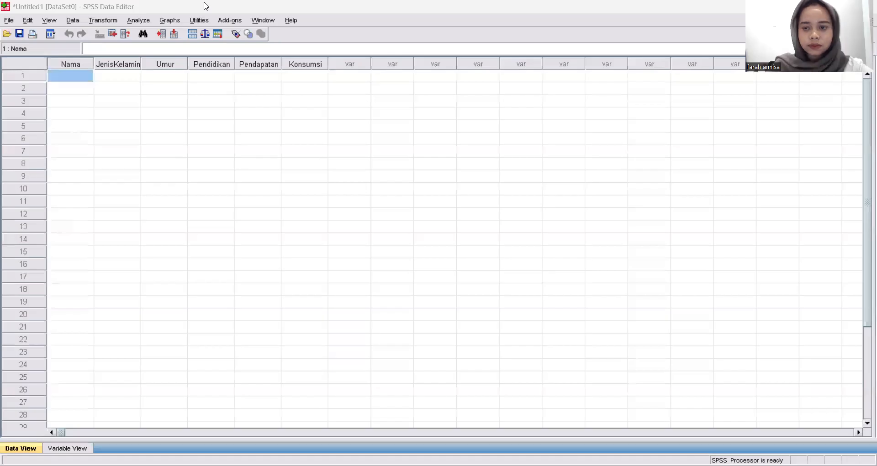
double_click(79, 74)
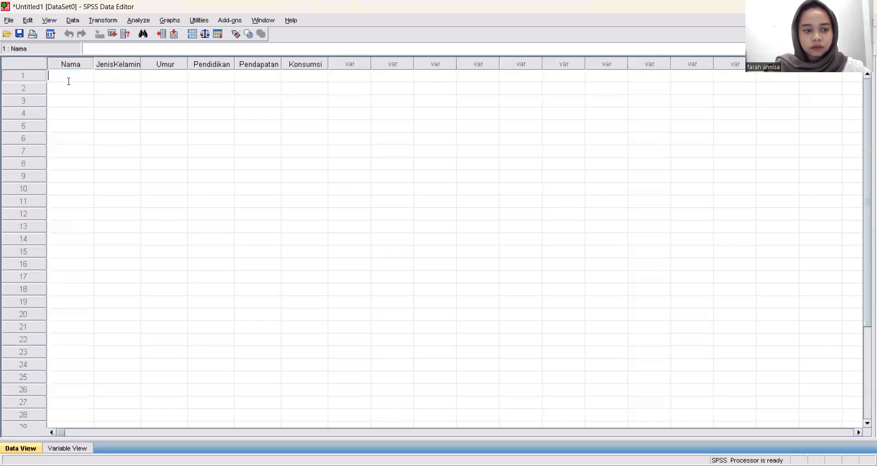
click(26, 76)
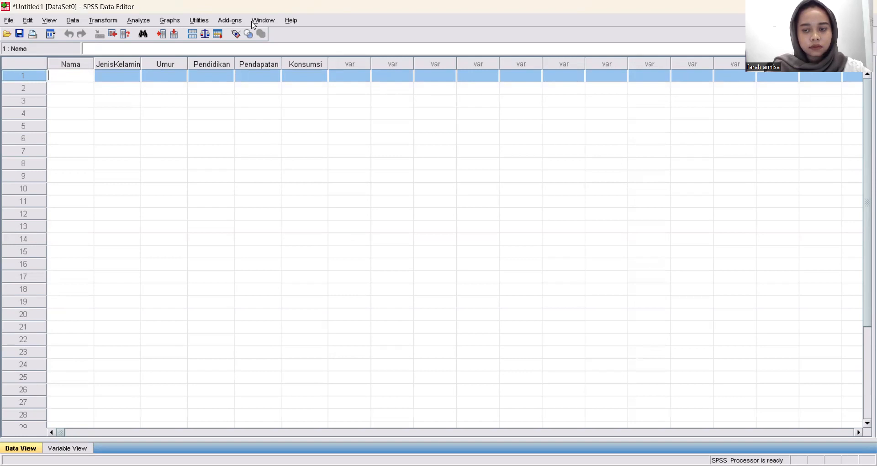
key(alt+Tab)
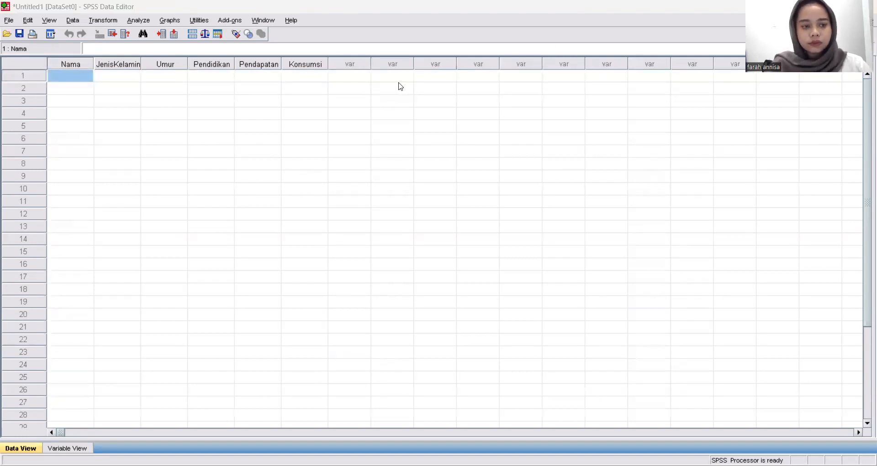
right_click(72, 79)
click(94, 111)
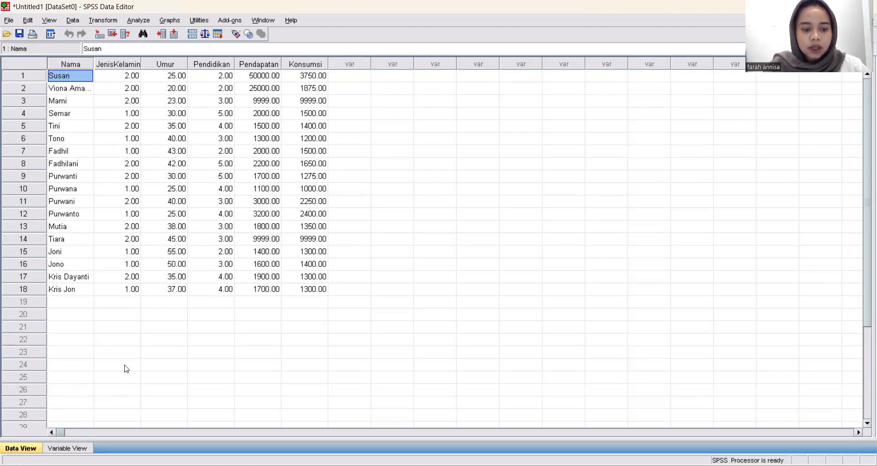
Step: Set the decimals of the variables JenisKelamin, Umur and Pendidikan to 0
click(67, 448)
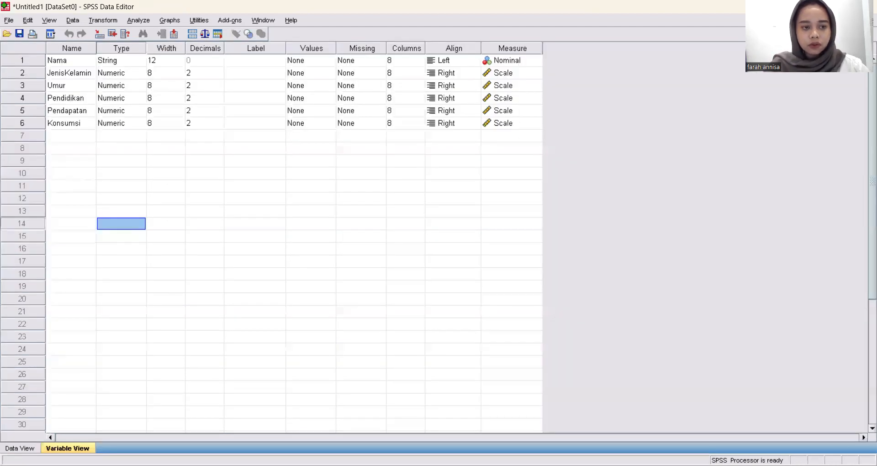
click(207, 73)
click(220, 76)
click(220, 77)
double_click(219, 90)
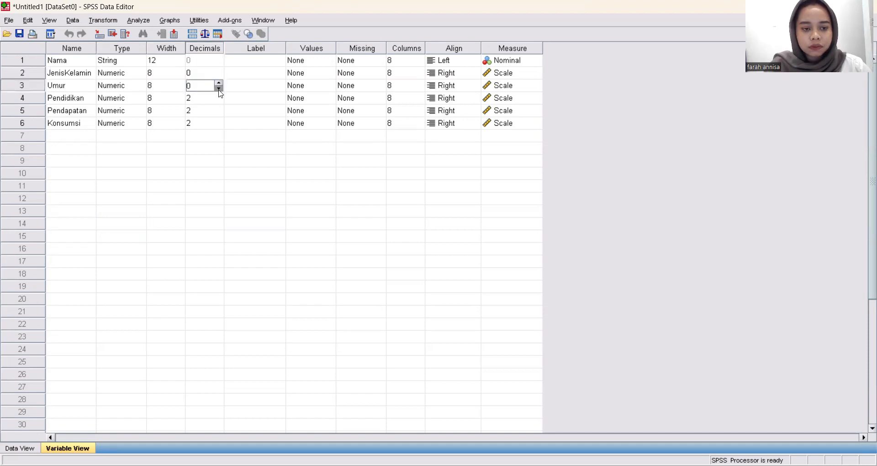
double_click(217, 103)
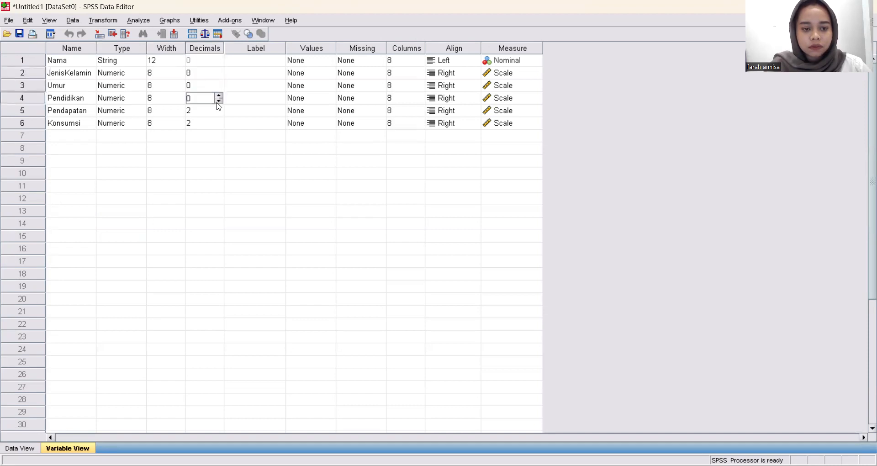
Step: Set the decimals of Pendapatan and Konsumsi to 0 and check the data in Data View
click(218, 114)
click(219, 122)
click(219, 120)
click(219, 120)
click(219, 120)
click(219, 127)
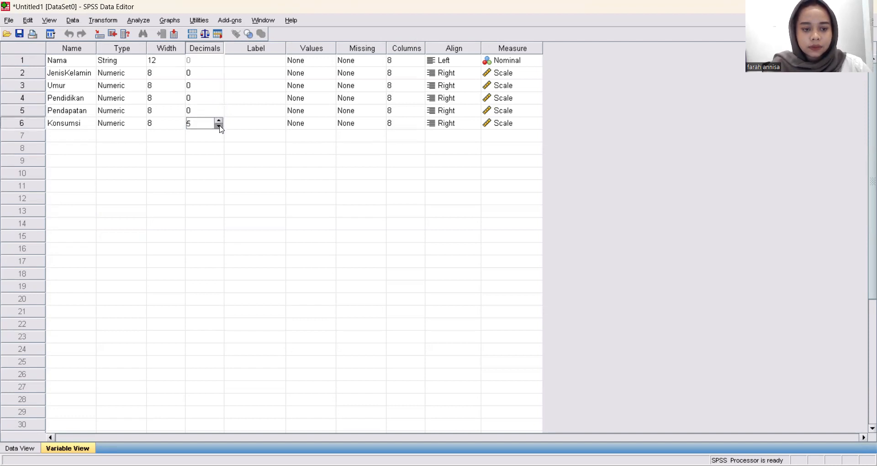
click(219, 127)
click(219, 127)
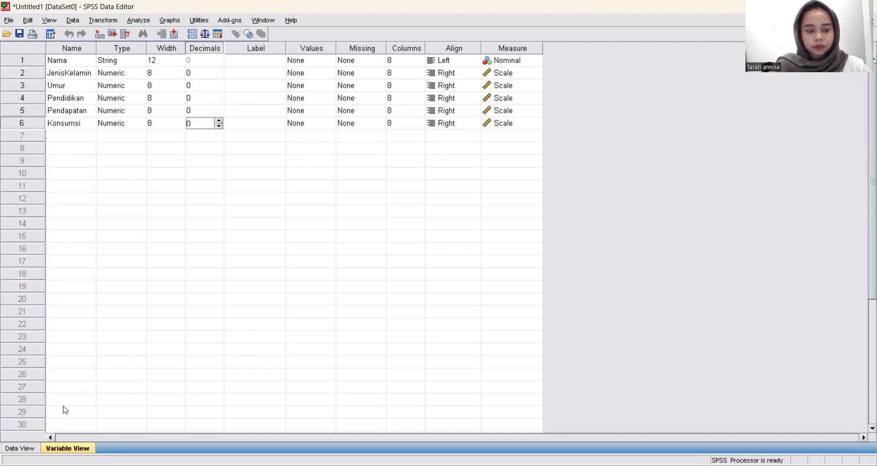
click(20, 448)
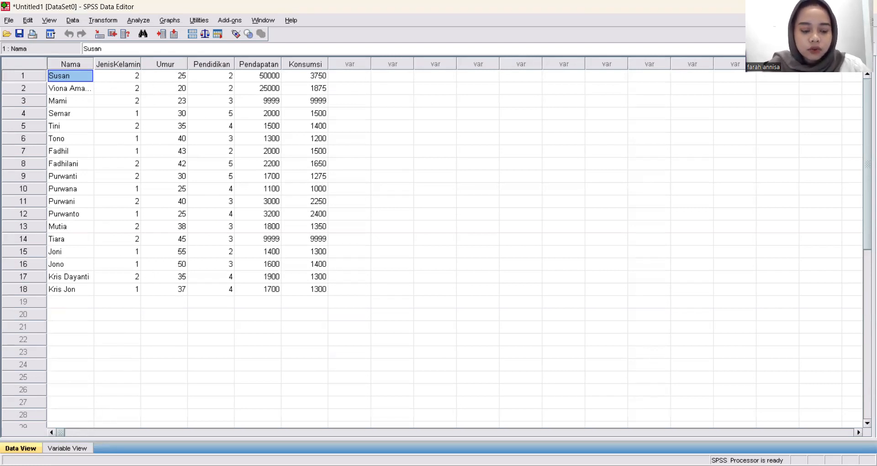
Step: Add a value label to the JenisKelamin variable: value 1 with the label Laki-Laki
key(ctrl+t)
key(ctrl+t)
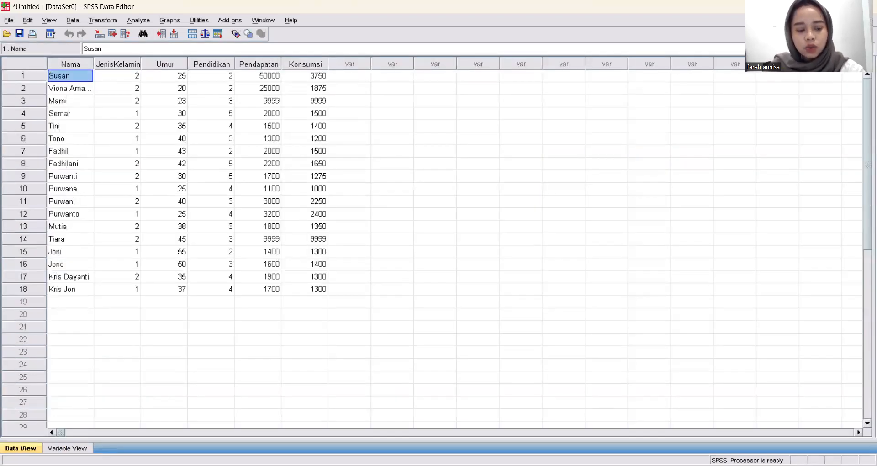
key(ctrl+t)
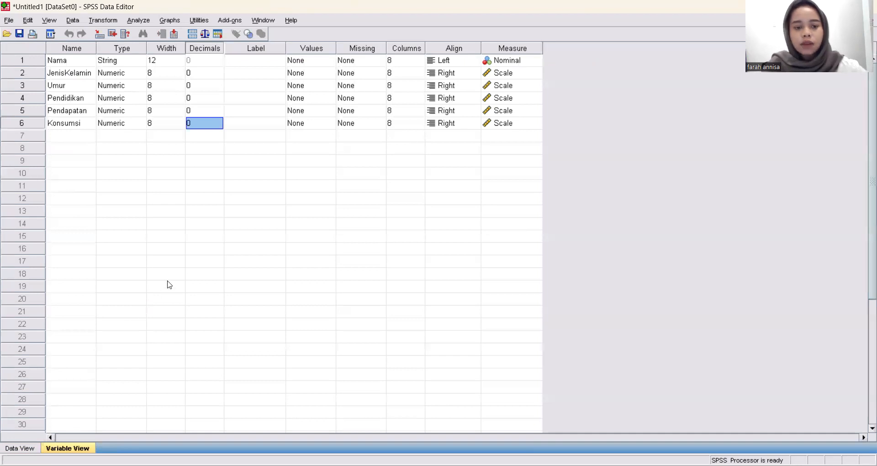
click(331, 75)
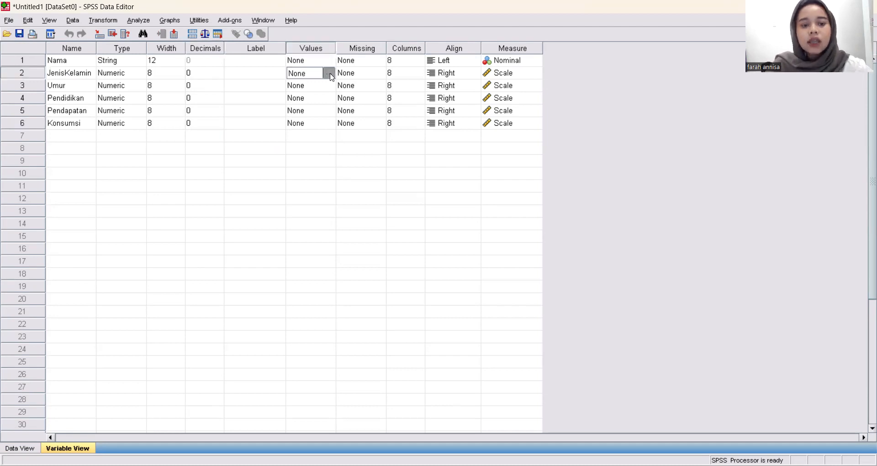
click(329, 74)
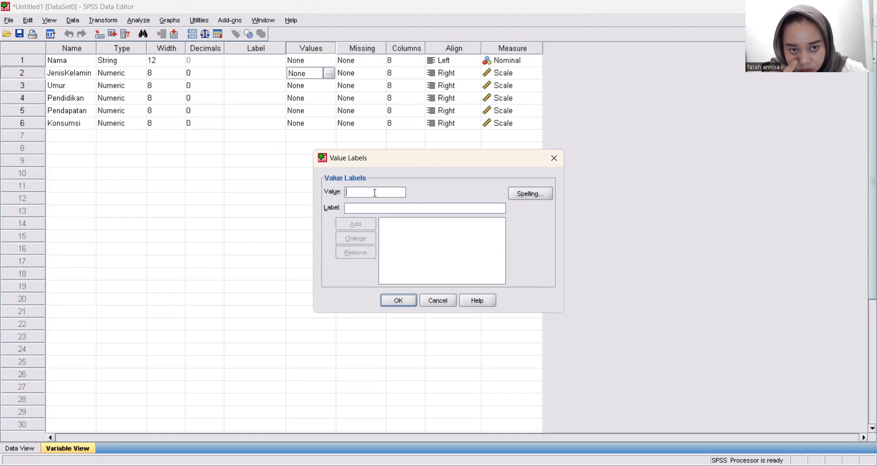
text(1)
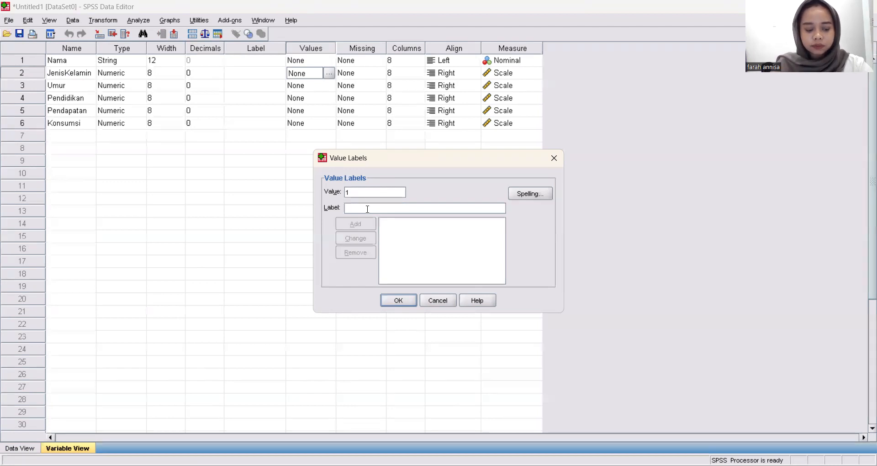
text( = "Laki)
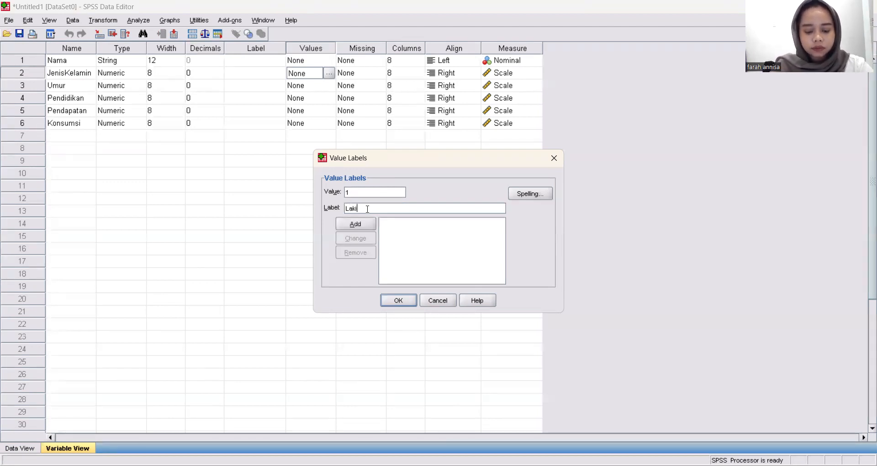
text(-Laki)
click(370, 227)
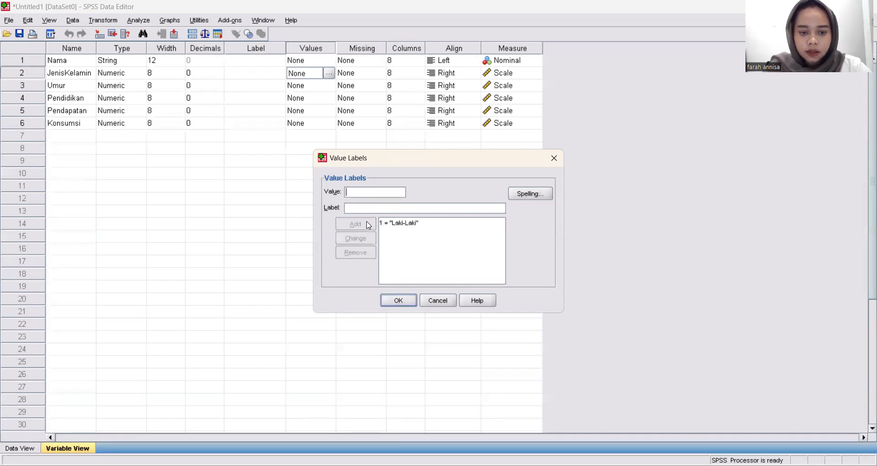
Step: Add the value label 2 = Perempuan for JenisKelamin and confirm the variable's value labels
click(372, 193)
text(2)
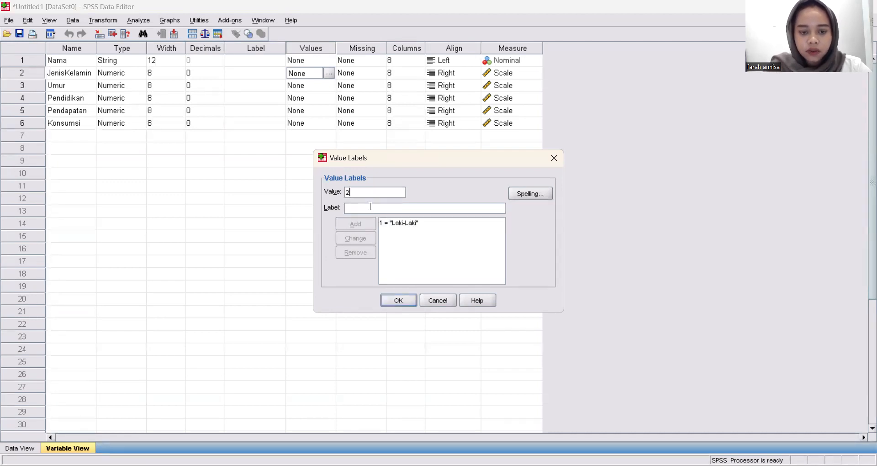
click(370, 207)
text(Pe)
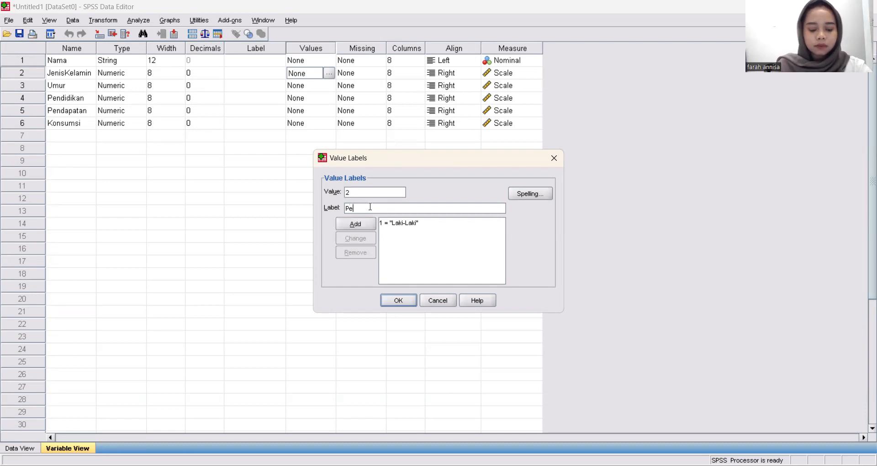
text(rempuan)
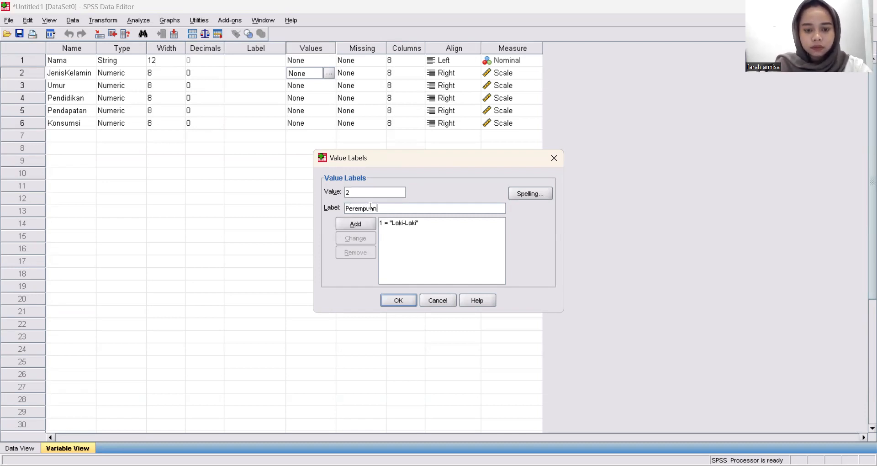
click(360, 231)
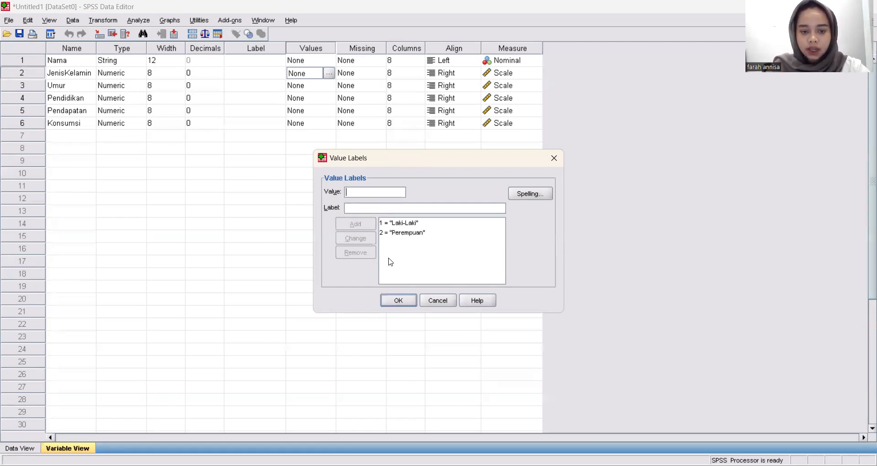
click(399, 301)
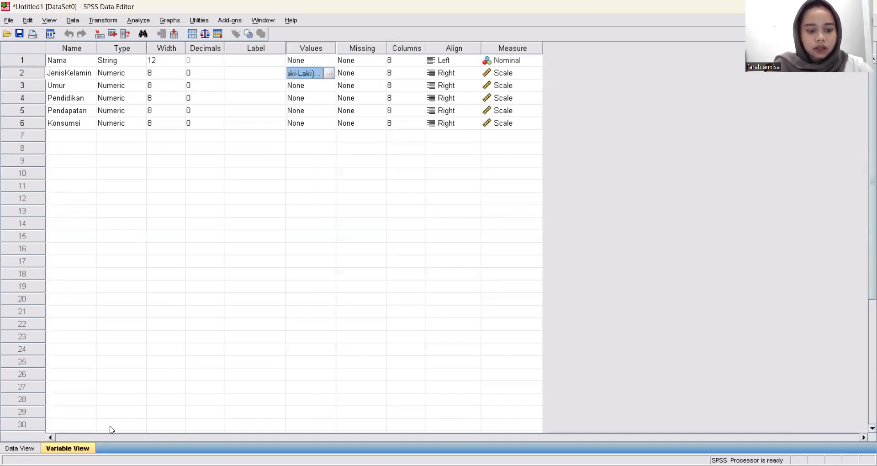
Step: Toggle the value label display in Data View to check the JenisKelamin labels, and return to numeric codes
click(19, 448)
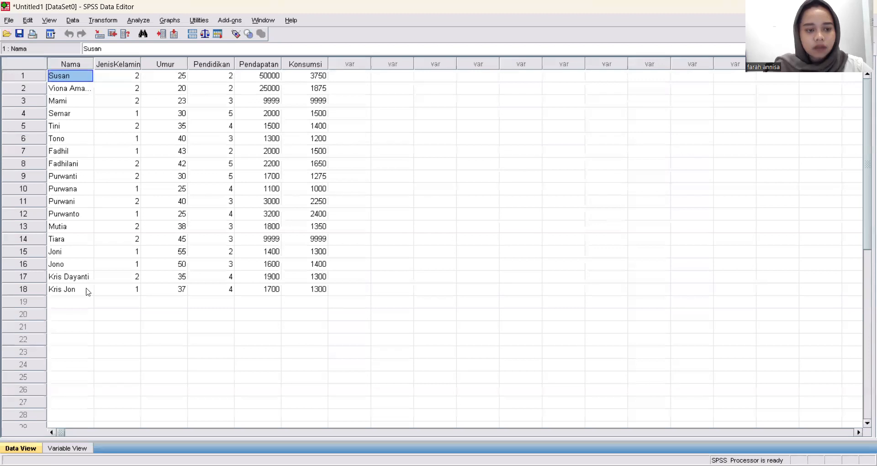
key(alt+v)
key(v)
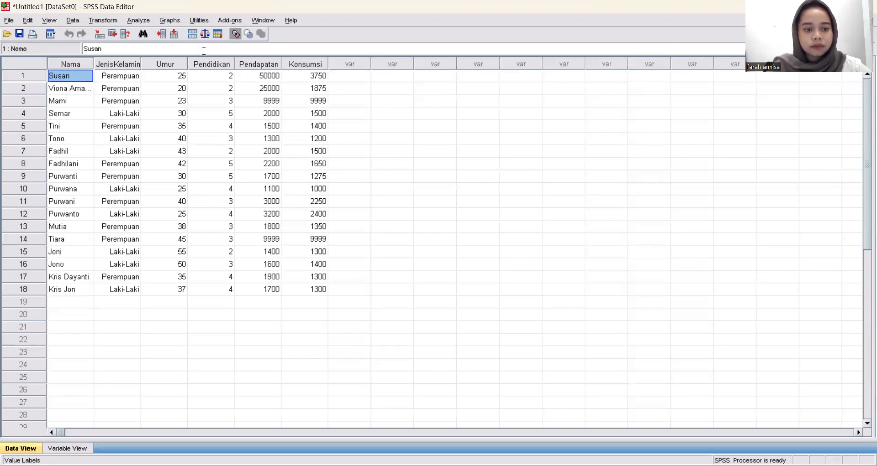
key(alt+v)
key(v)
key(alt+v)
key(v)
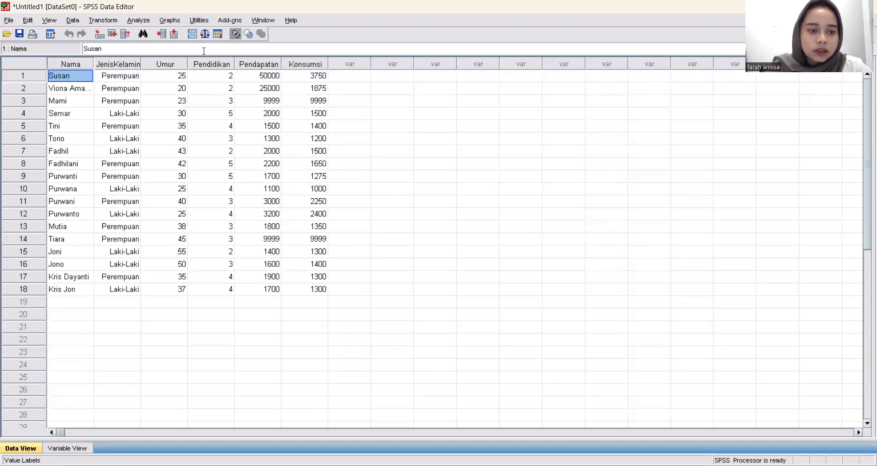
key(alt+v)
key(v)
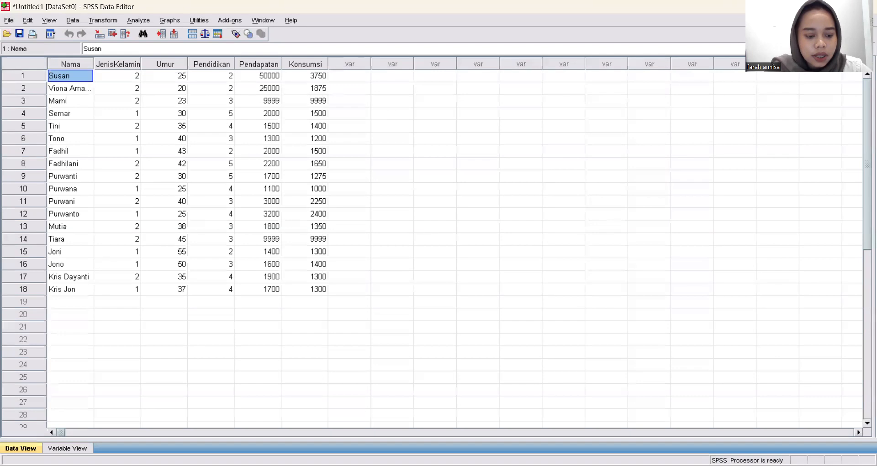
Step: Add a value label to the Pendidikan variable: value 1 with the label SD
key(ctrl+t)
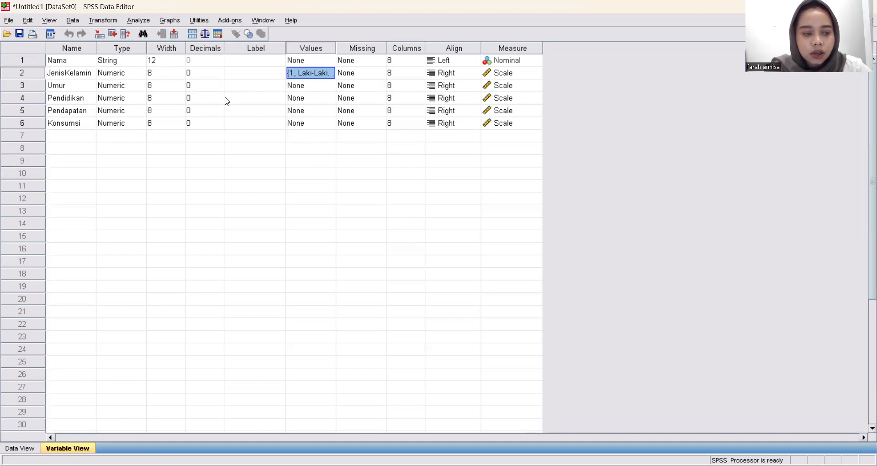
click(315, 100)
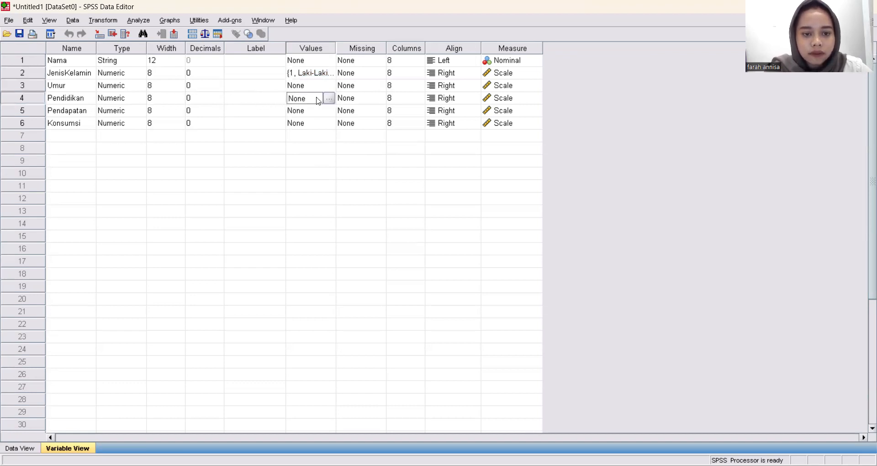
click(330, 99)
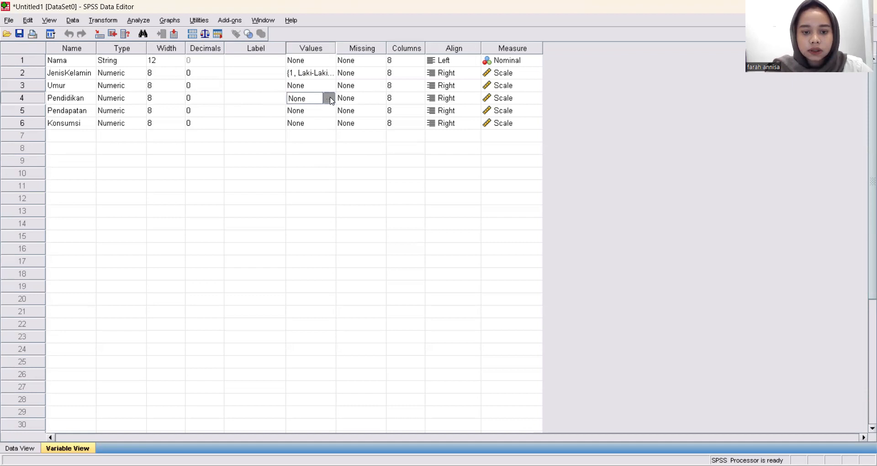
click(741, 15)
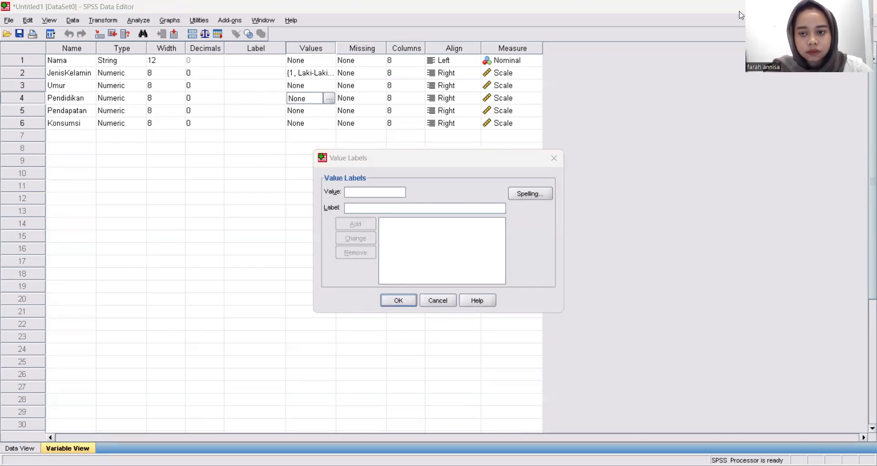
click(373, 190)
text(1)
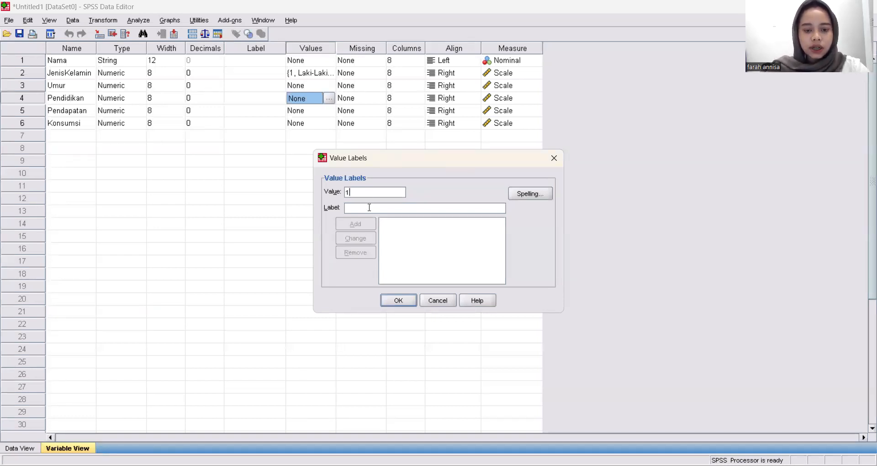
text( = "SD)
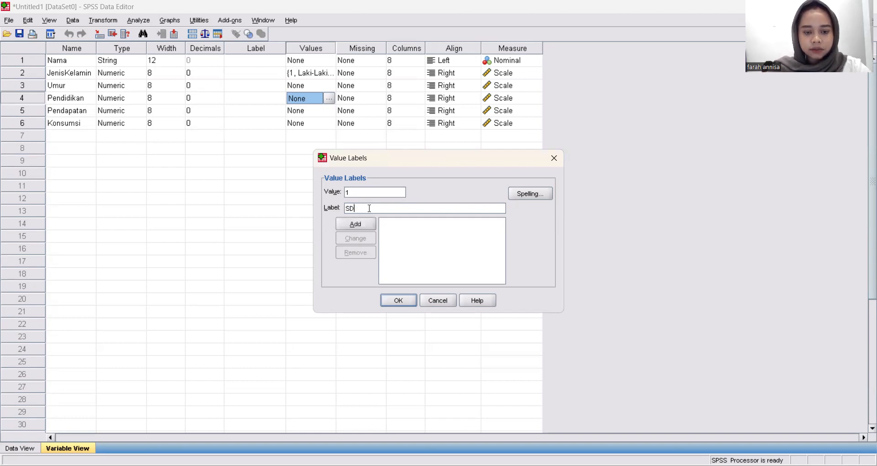
click(358, 222)
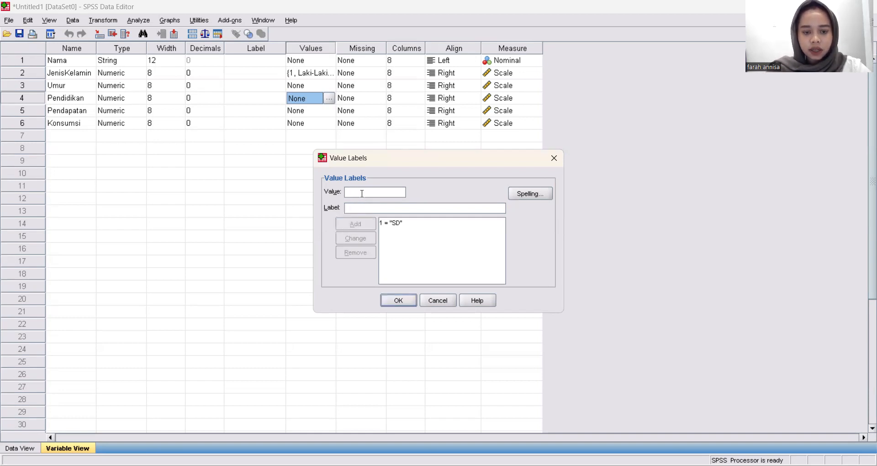
Step: Add a value label to the Pendidikan variable: value 2 with the label SLTP
text(2)
click(359, 209)
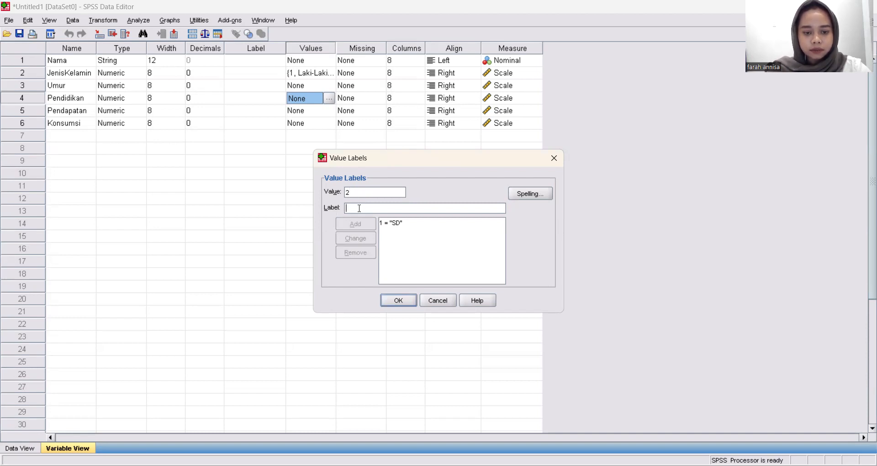
text(SLTP)
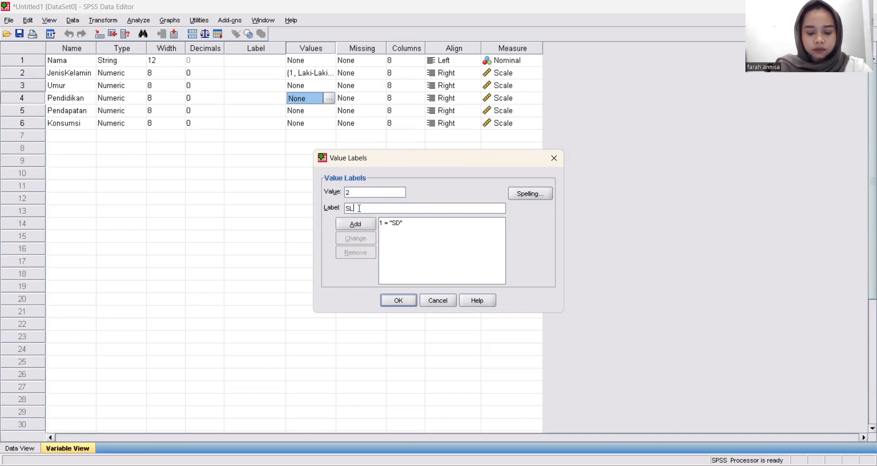
click(355, 224)
Step: Add a value label to the Pendidikan variable: value 3 with the label SLTA
text(3)
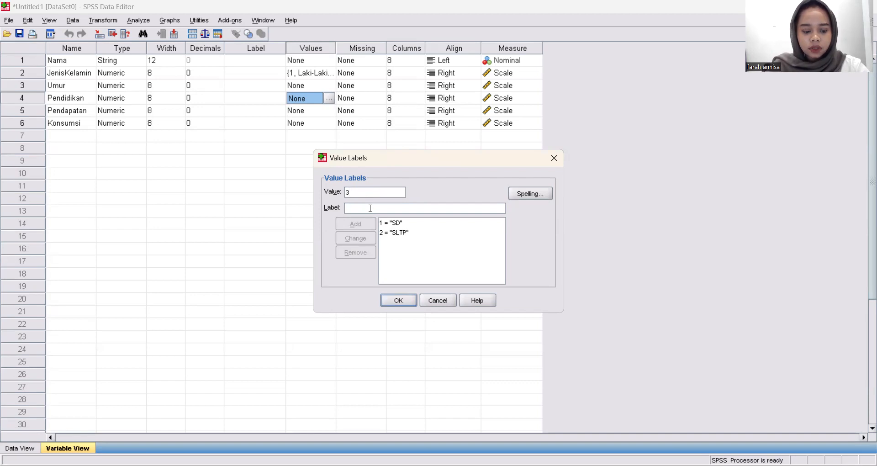
text(s)
key(BackSpace)
text(SLTA)
click(360, 225)
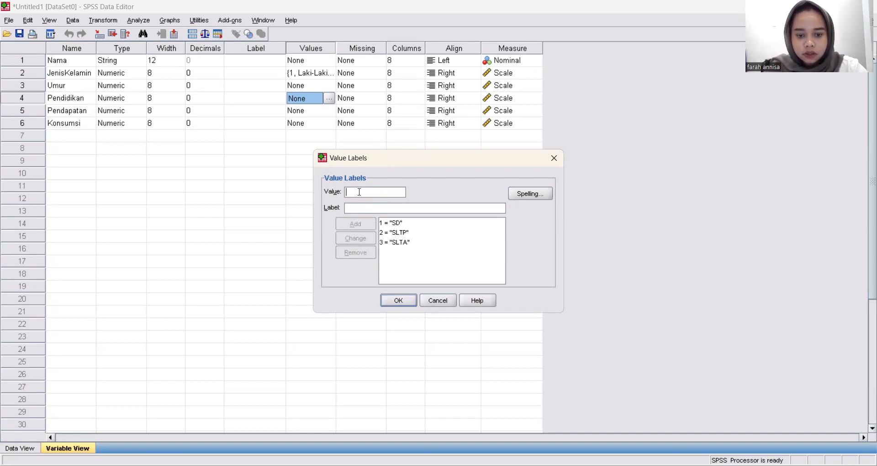
Step: Add the value label 4 = S1 for Pendidikan and confirm the variable's value labels
text(4)
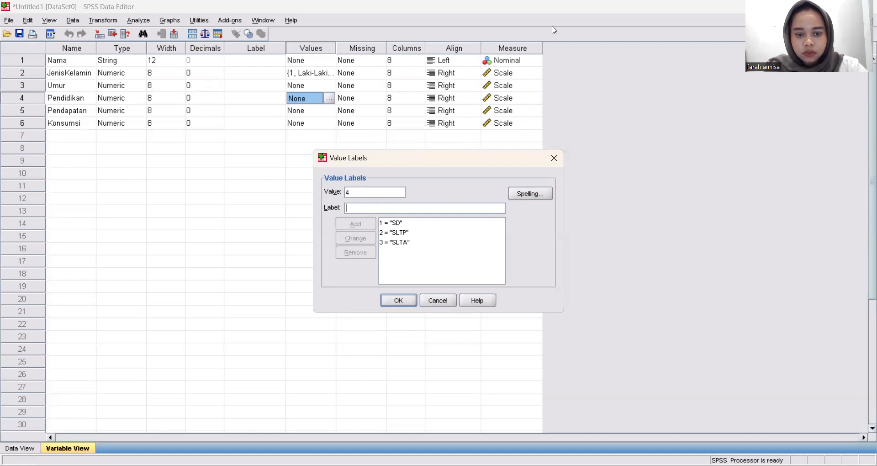
text(S1)
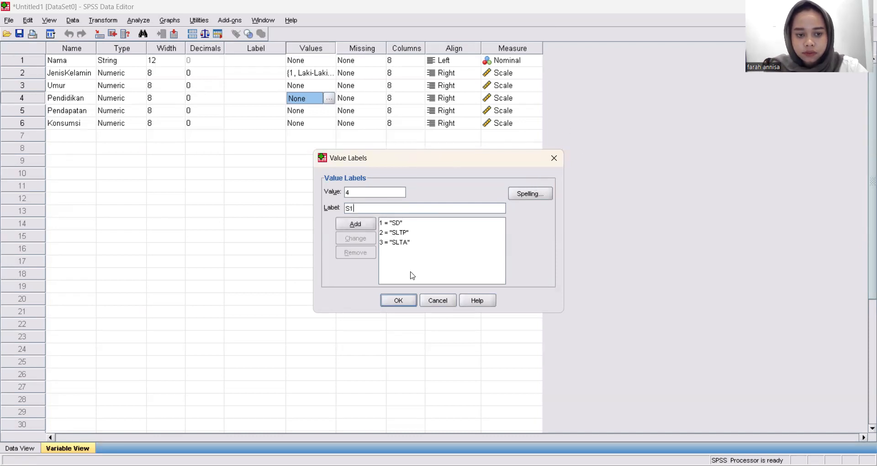
click(356, 224)
click(399, 300)
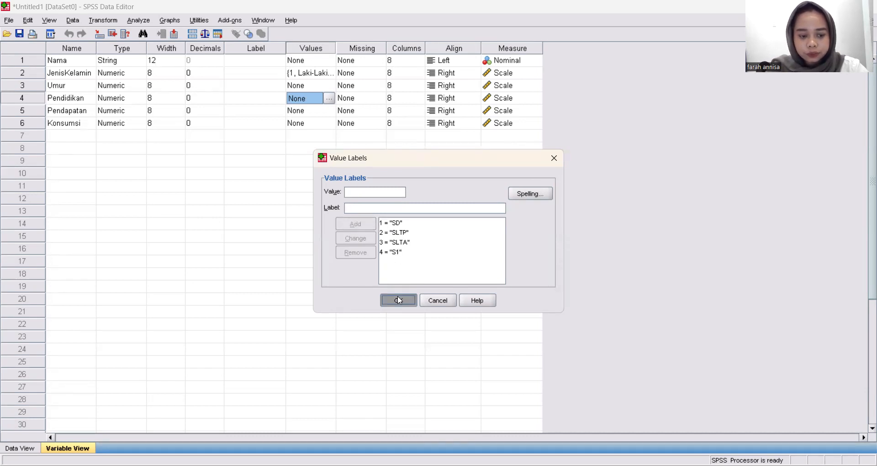
Step: Check the Pendidikan codes in Data View, and change the label of Pendidikan value 4 to D3
click(22, 448)
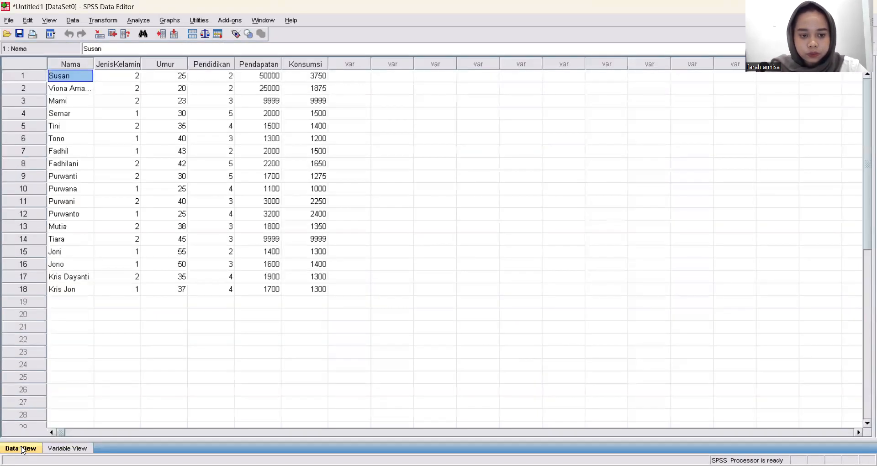
click(67, 448)
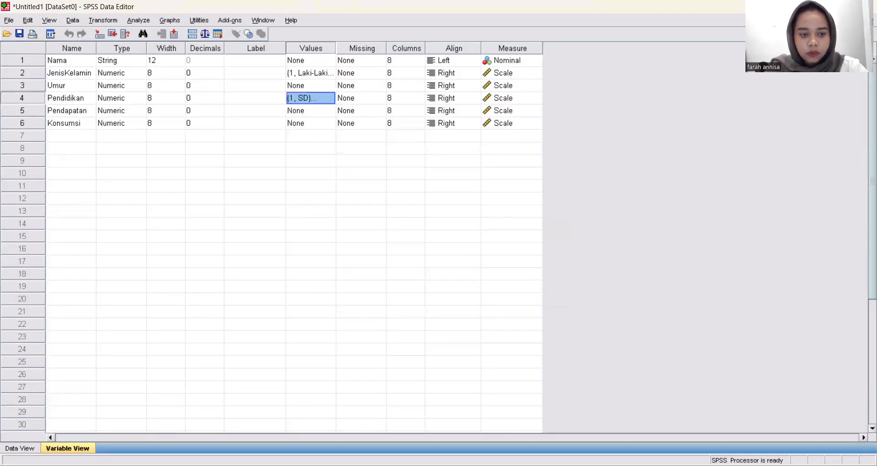
click(329, 98)
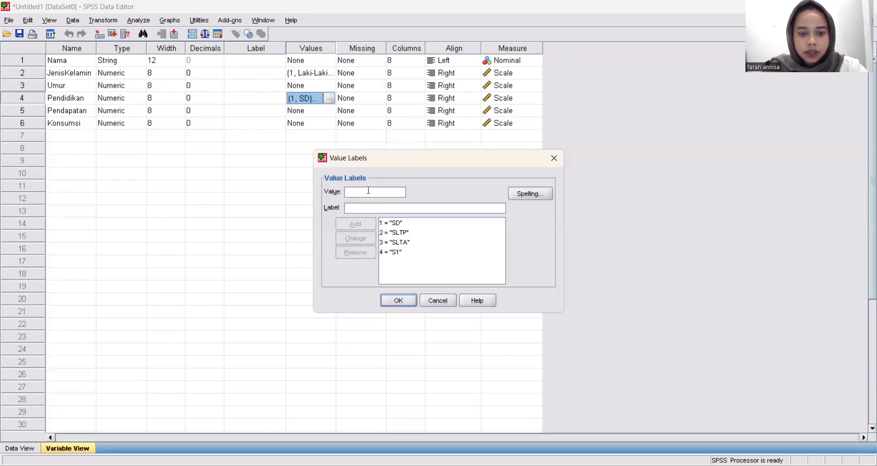
click(397, 253)
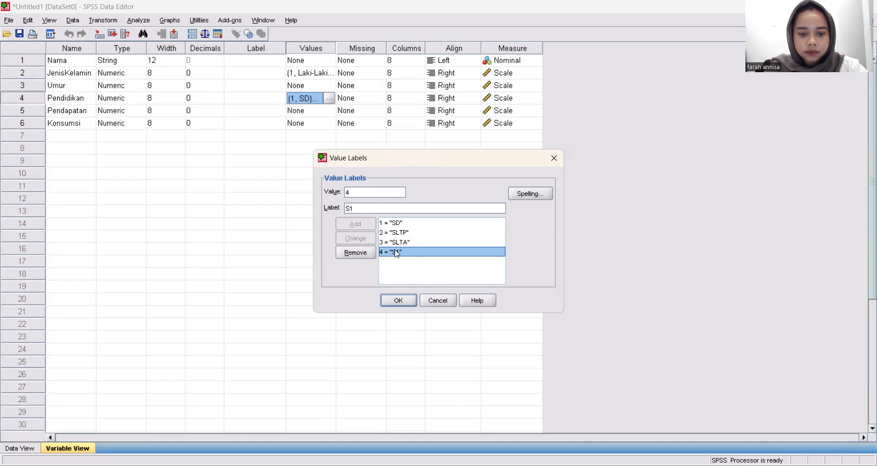
click(360, 209)
key(BackSpace)
key(BackSpace)
text(D3)
click(356, 240)
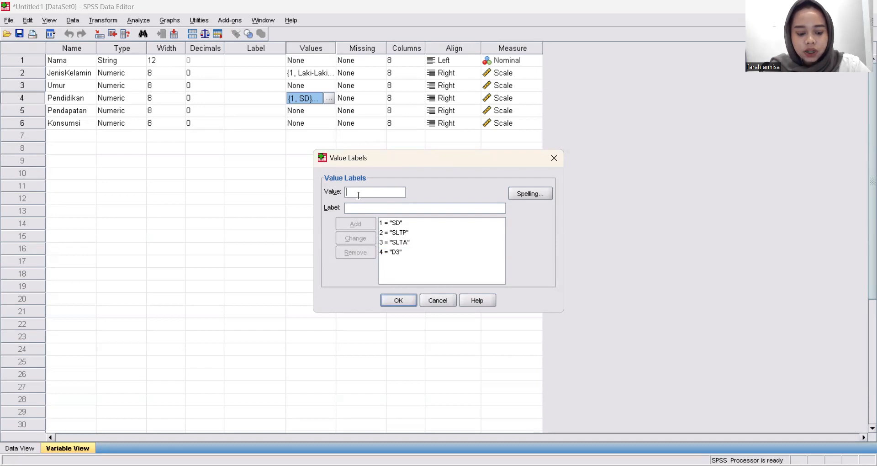
Step: Add the value label 5 = S1 for Pendidikan and confirm the updated list of labels
text(5)
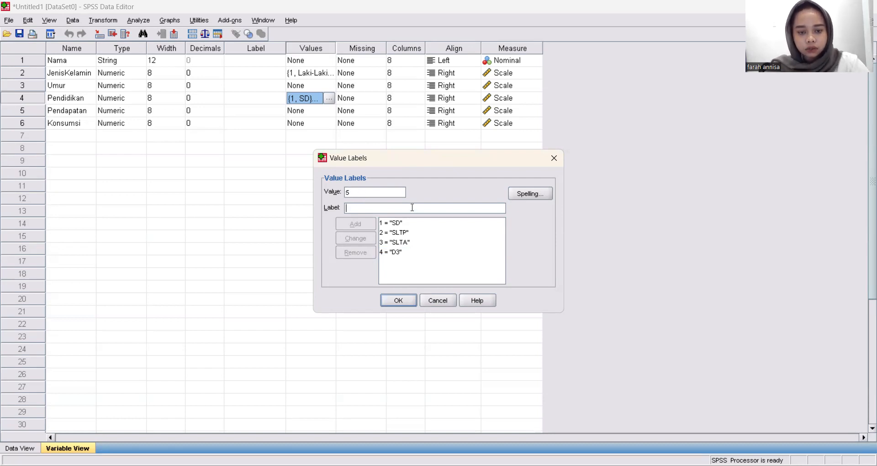
click(412, 207)
text(S1)
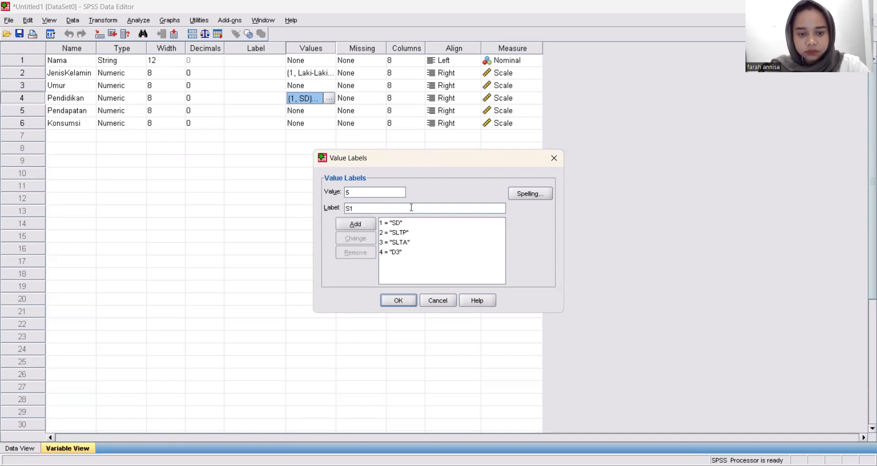
click(365, 225)
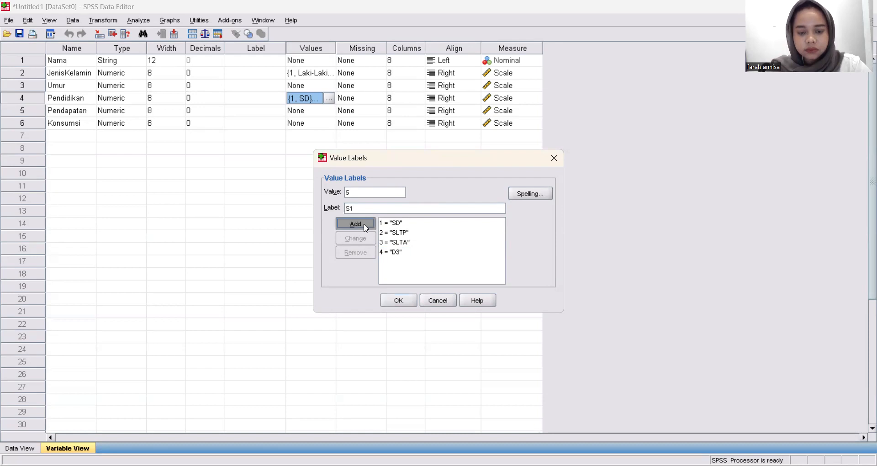
click(399, 301)
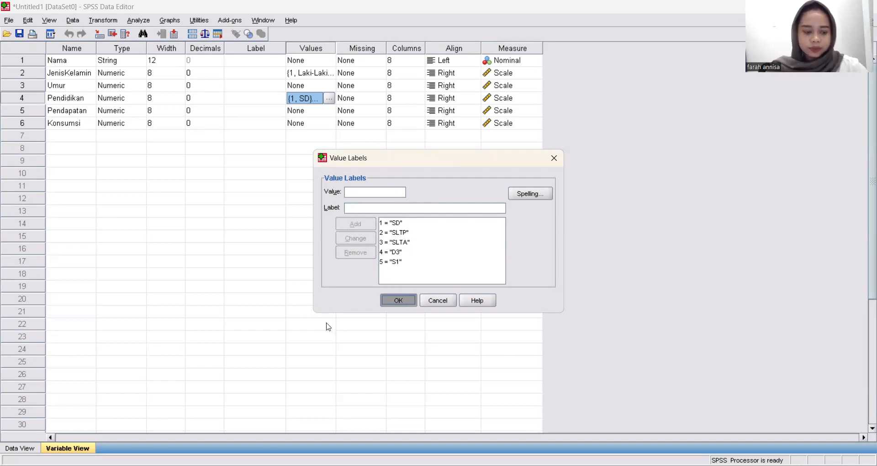
Step: Toggle the value label display in Data View to check the Pendidikan labels, and return to numeric codes
click(30, 448)
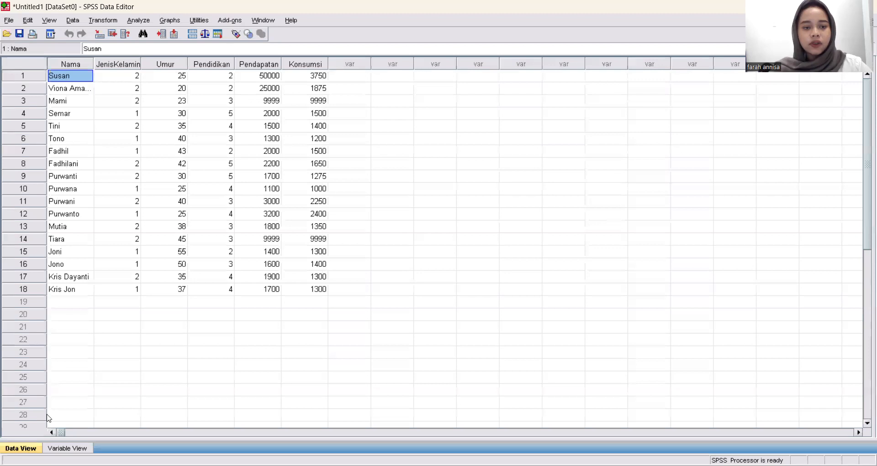
click(236, 36)
click(236, 36)
click(236, 36)
click(236, 37)
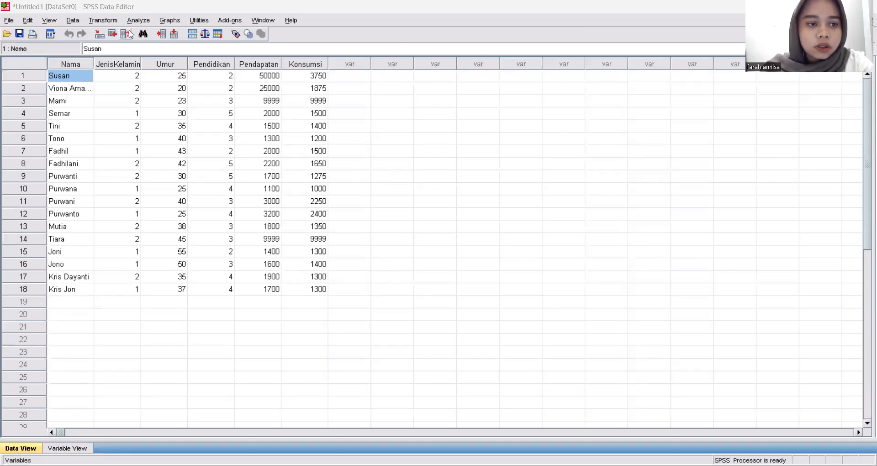
Step: Start Recode into Different Variables and choose Umur as the input variable
click(93, 23)
mouse_move(135, 20)
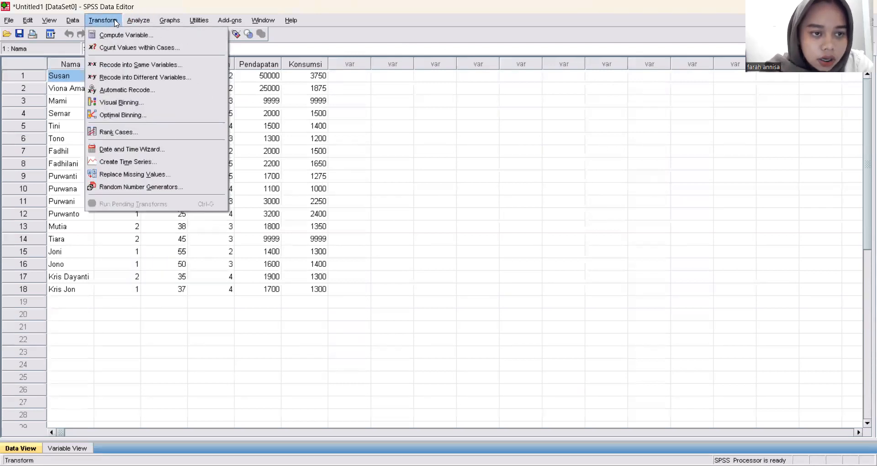
click(151, 81)
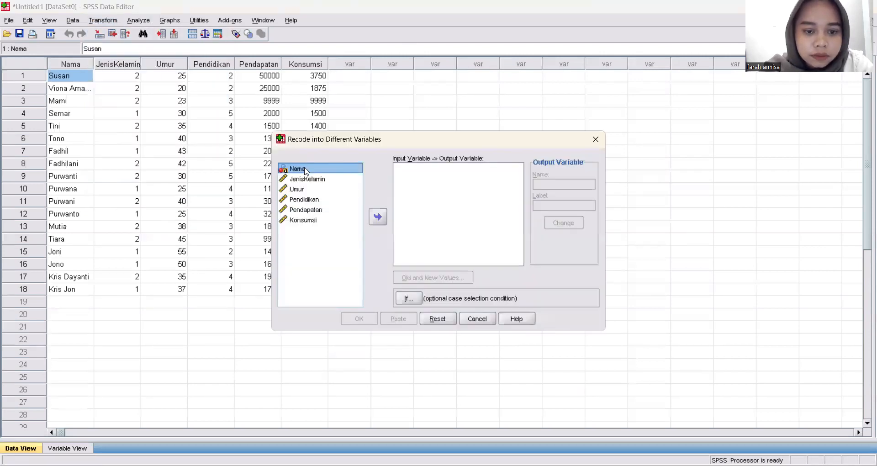
click(301, 190)
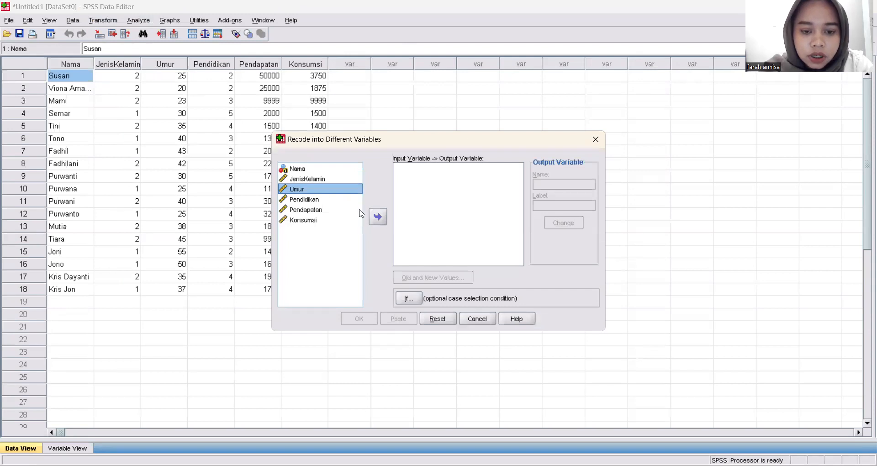
click(379, 219)
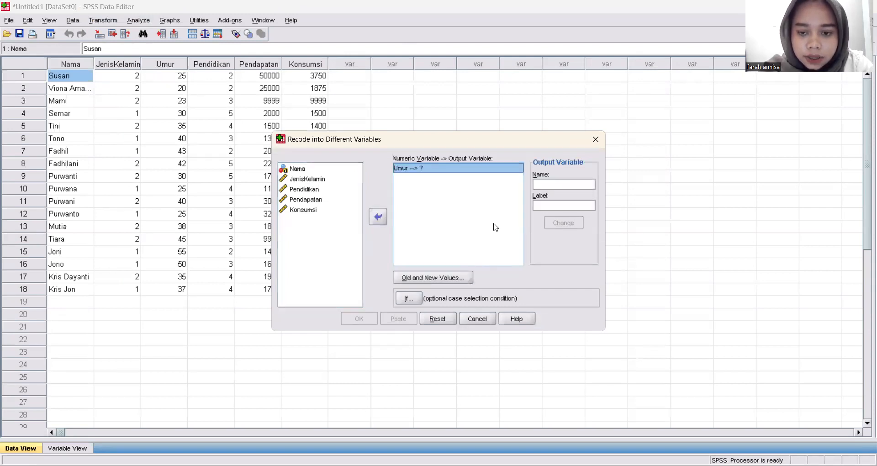
Step: Define the output variable for Umur with the name Kel_Umur and the label Kelompok Umur
click(554, 184)
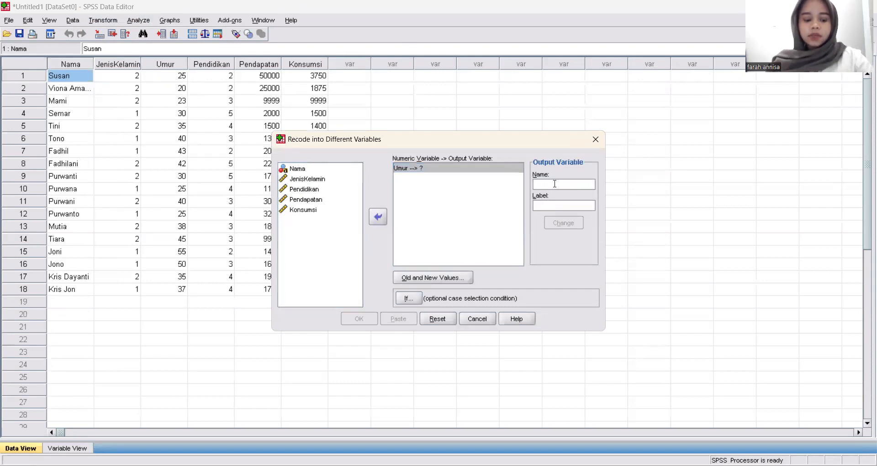
text(Ke)
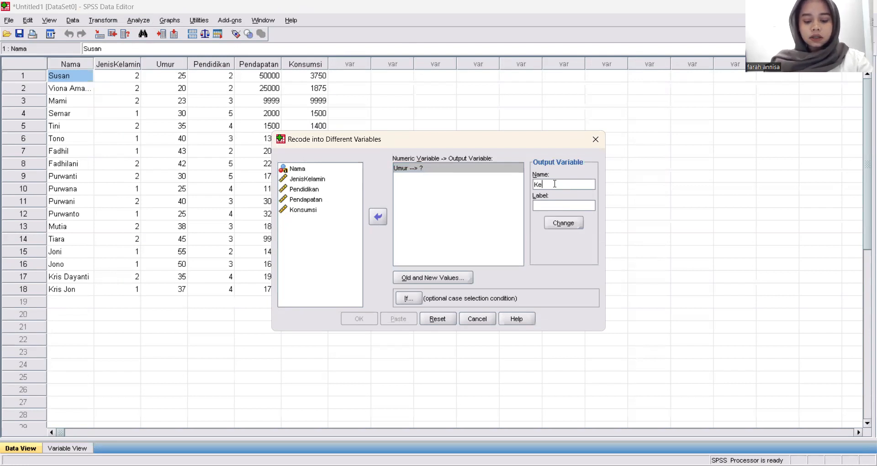
text(l_Umur)
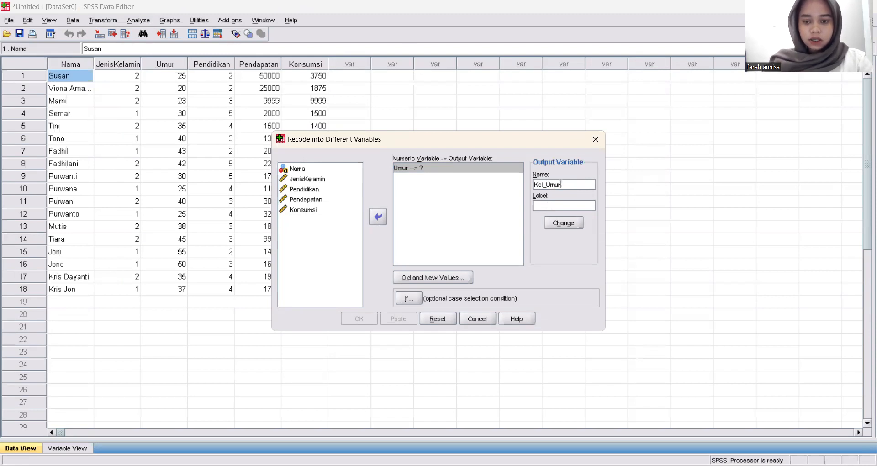
text(Kelo)
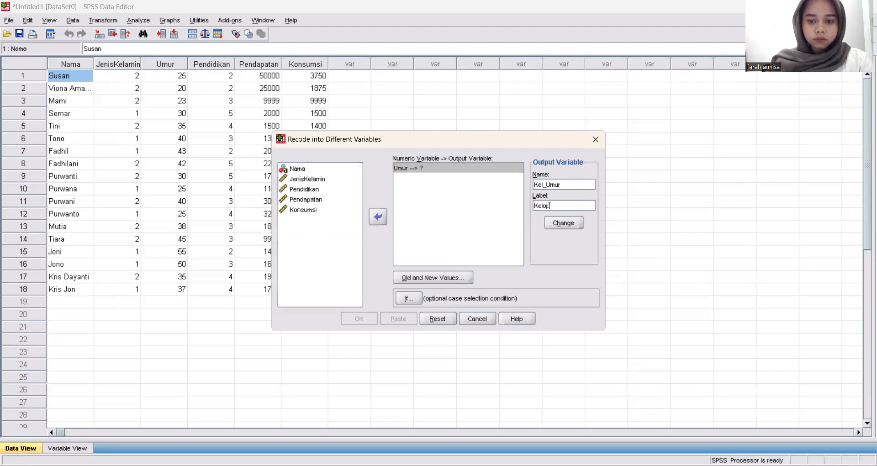
text(mpok Umur)
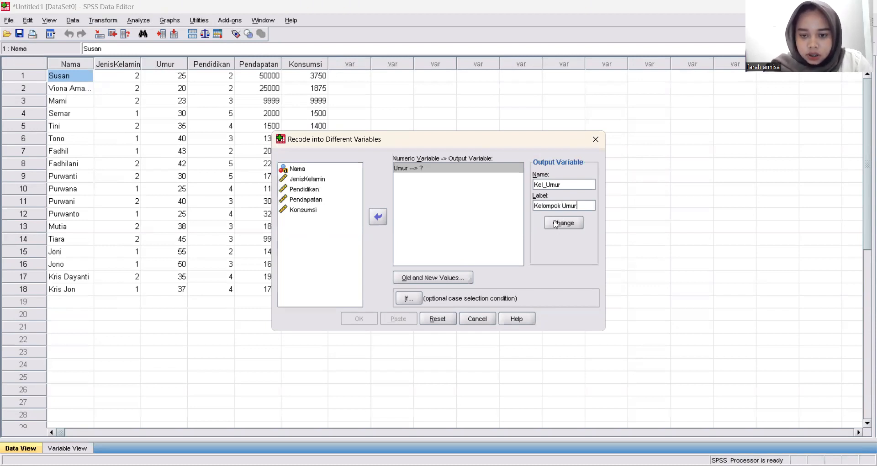
click(556, 224)
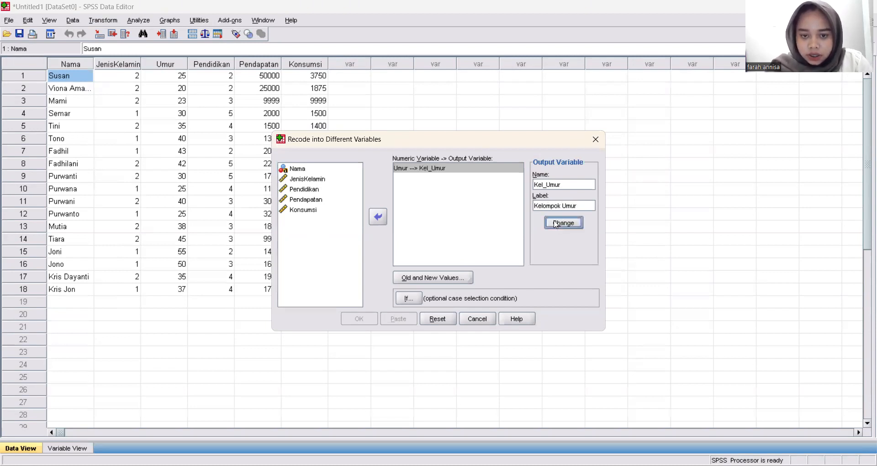
Step: Add a recode rule for Umur that turns the range from lowest through 29 into the new value 1
click(427, 279)
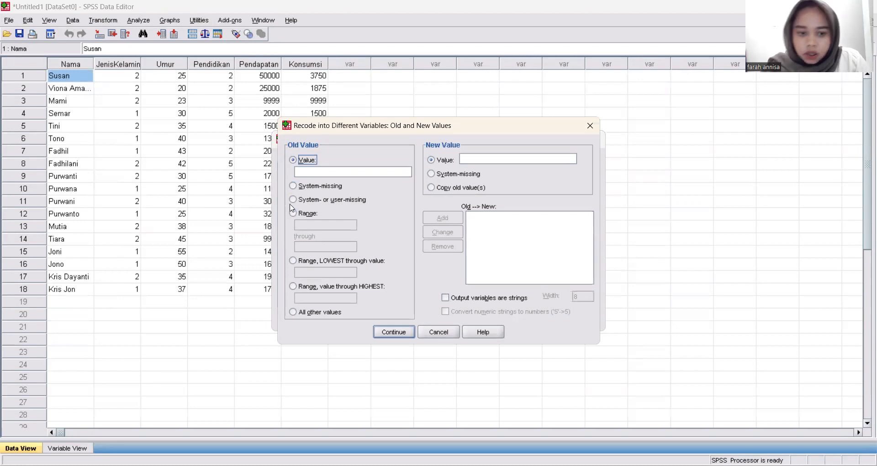
click(292, 261)
click(307, 272)
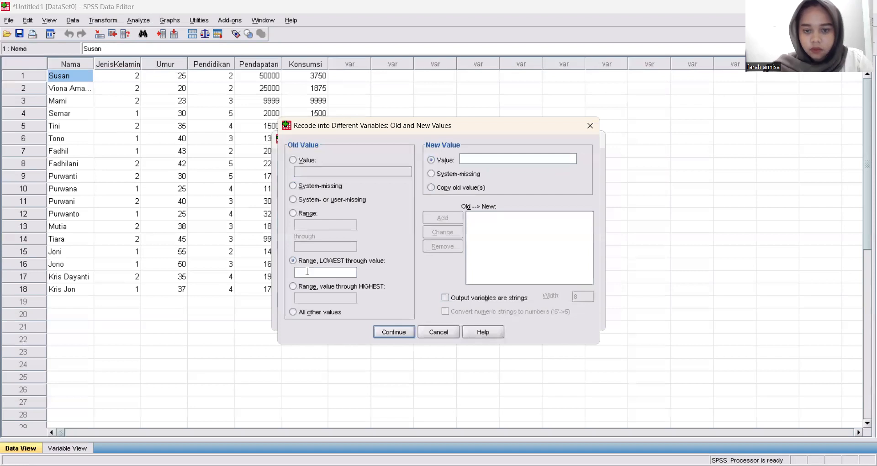
text(29)
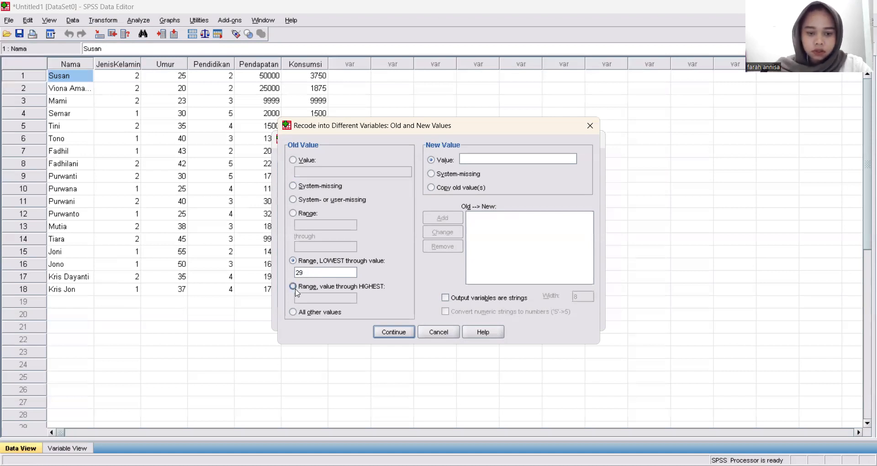
click(486, 160)
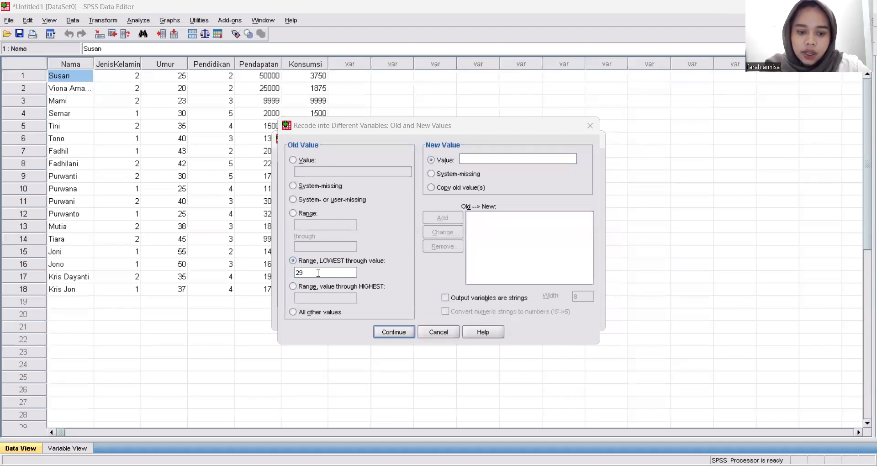
click(490, 159)
text(1)
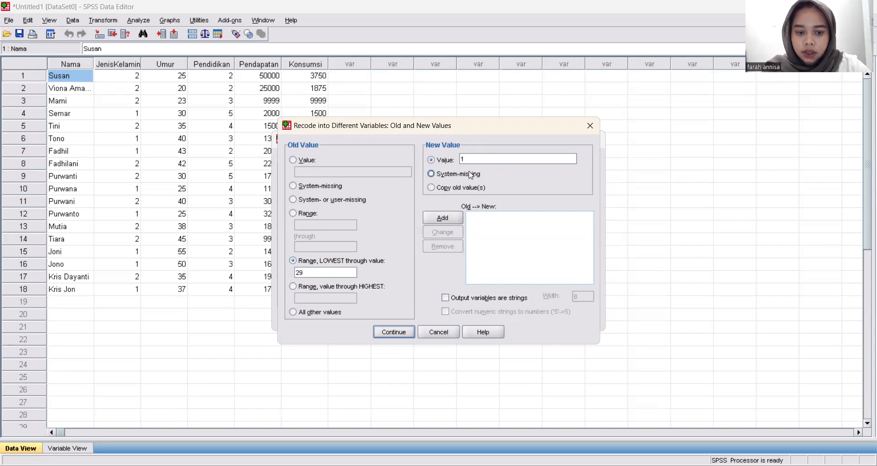
click(442, 220)
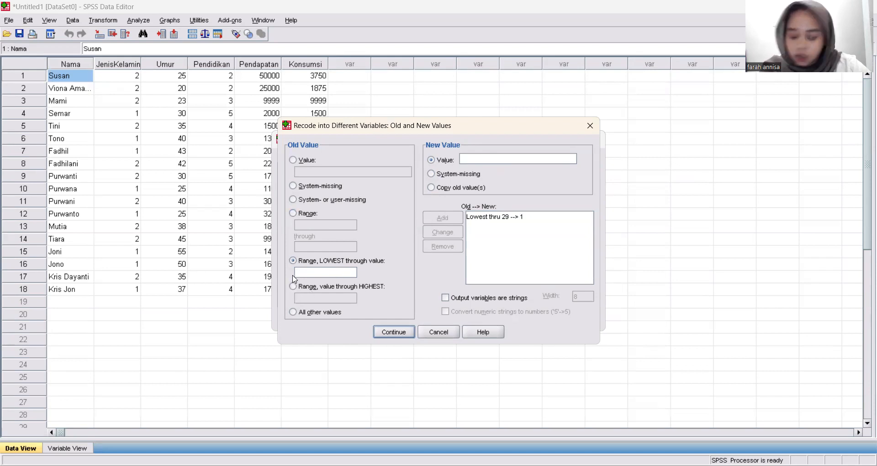
Step: Add a recode rule for Umur that turns the range 30 through 39 into the new value 2
click(292, 213)
click(474, 160)
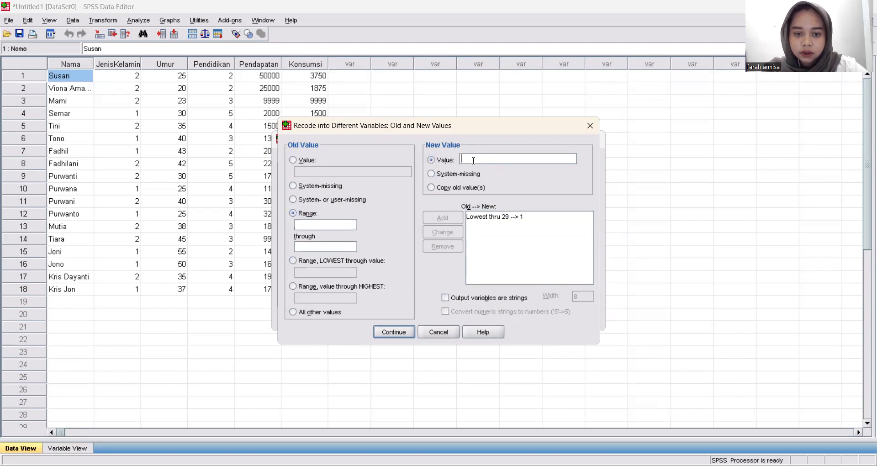
text(2)
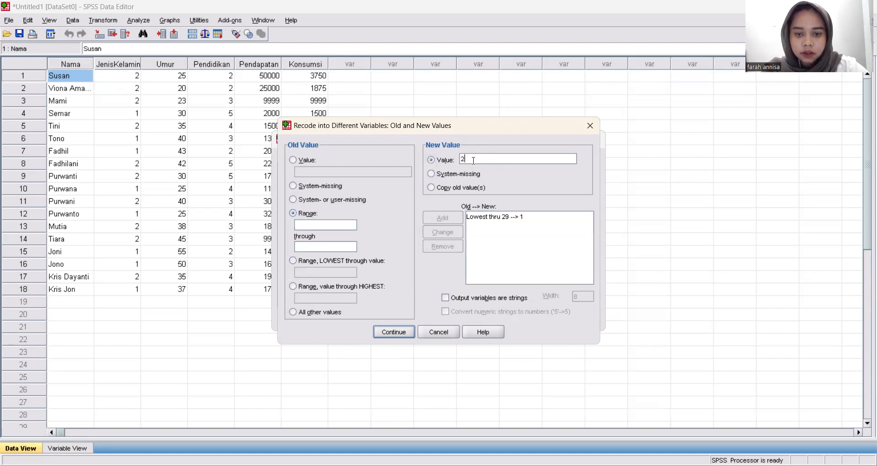
click(318, 223)
text(30)
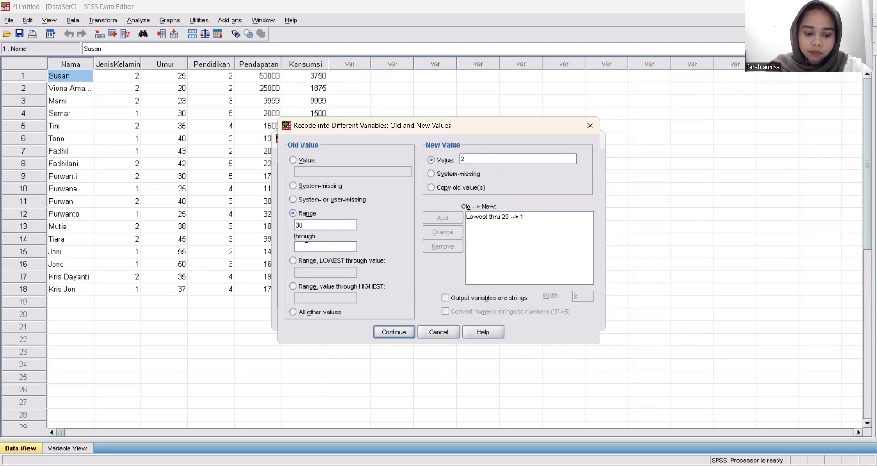
text(39)
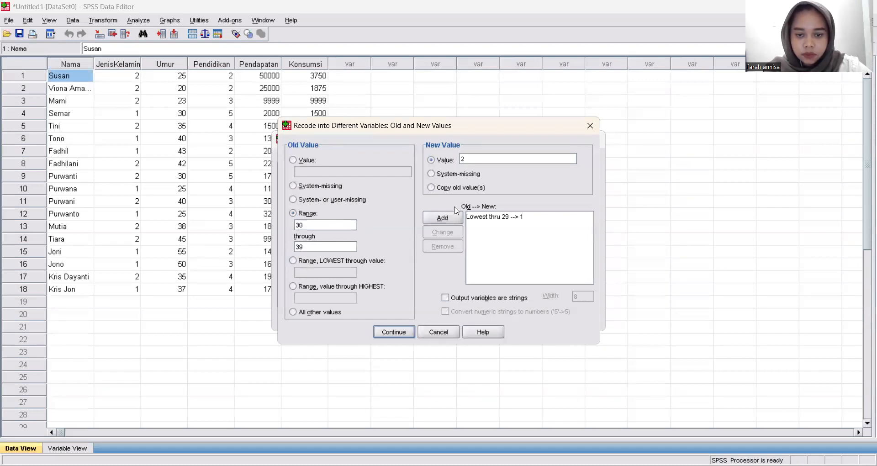
click(442, 224)
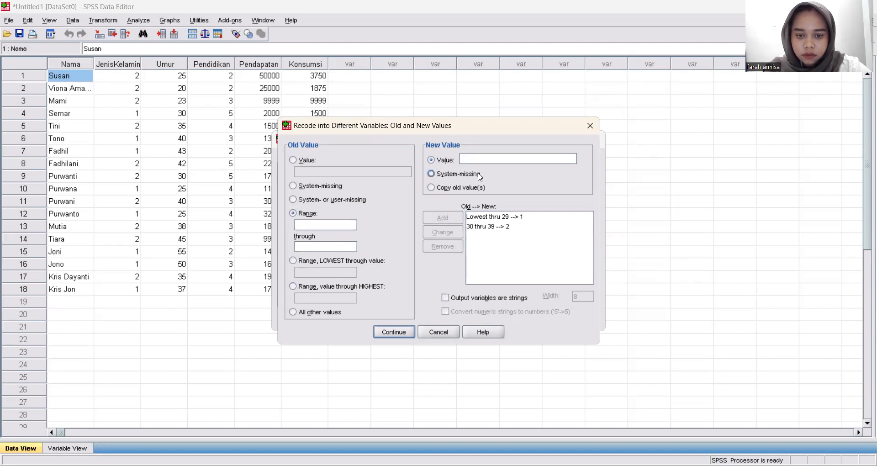
Step: Add a recode rule for Umur that turns the range 40 through 49 into the new value 3
text(3)
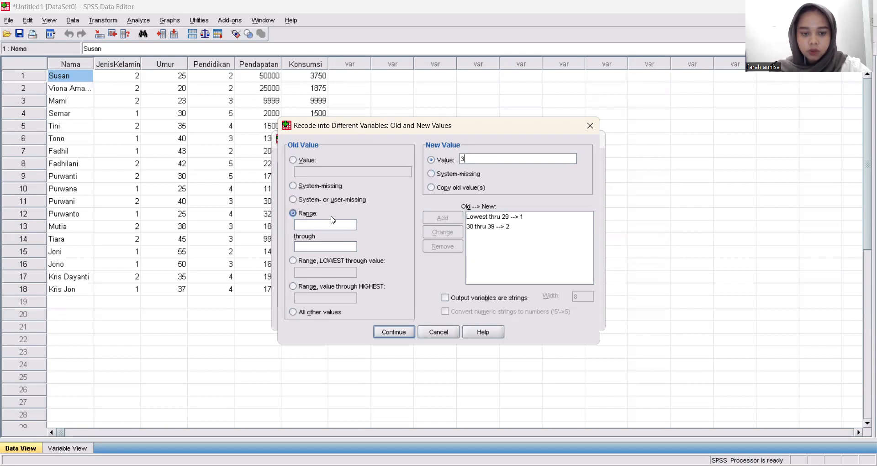
click(309, 226)
text(40)
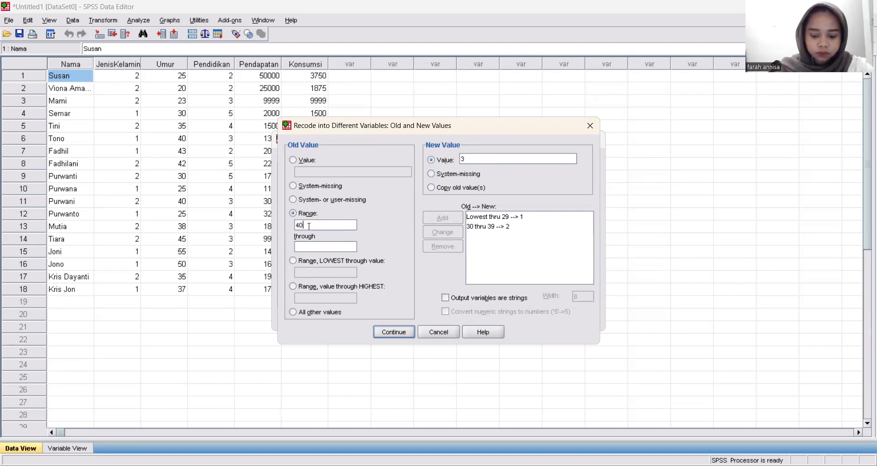
text(4)
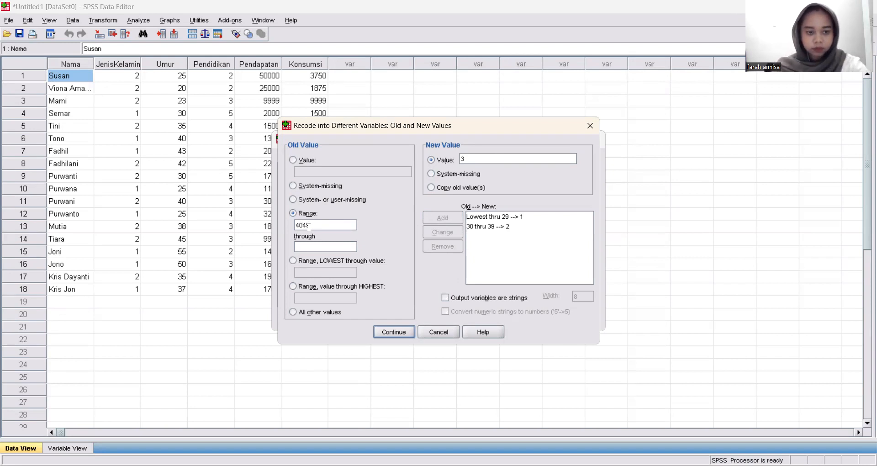
text(9)
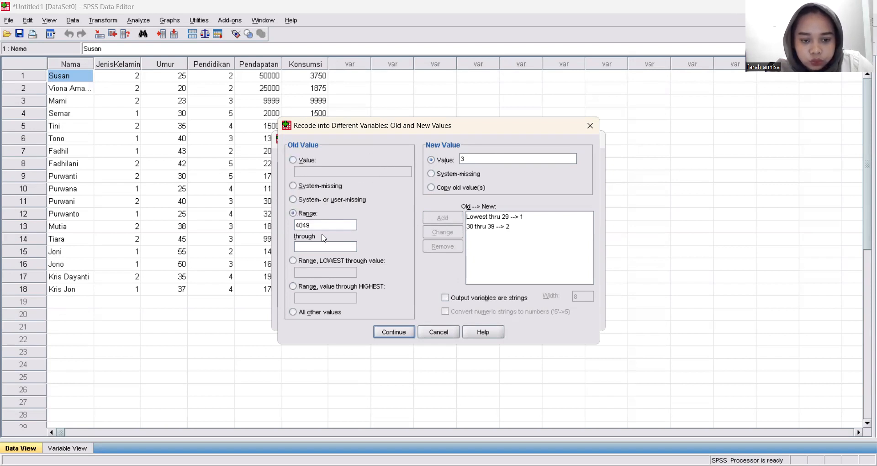
key(BackSpace)
key(BackSpace)
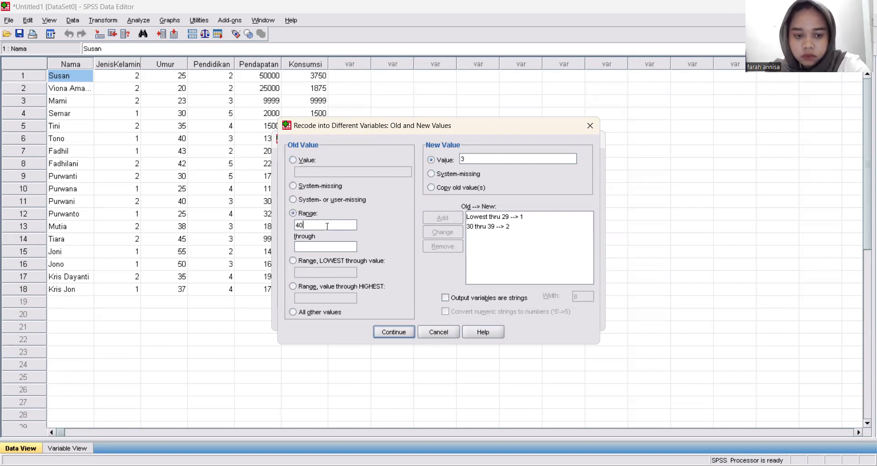
click(310, 247)
text(49)
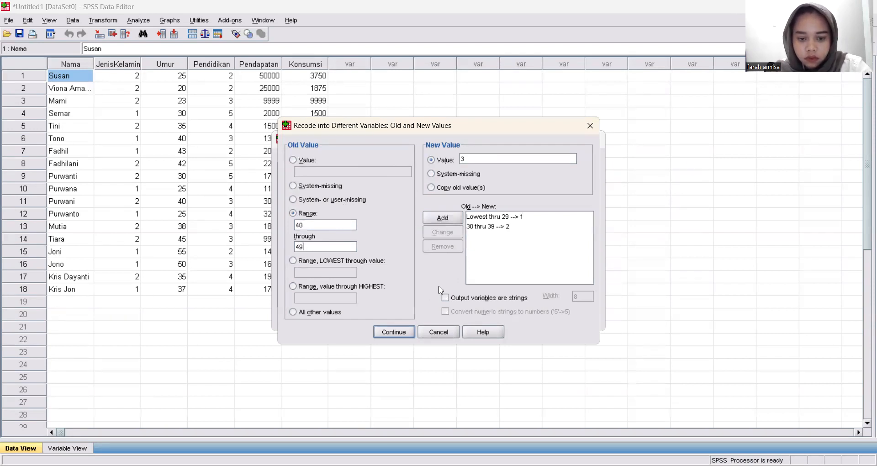
click(441, 223)
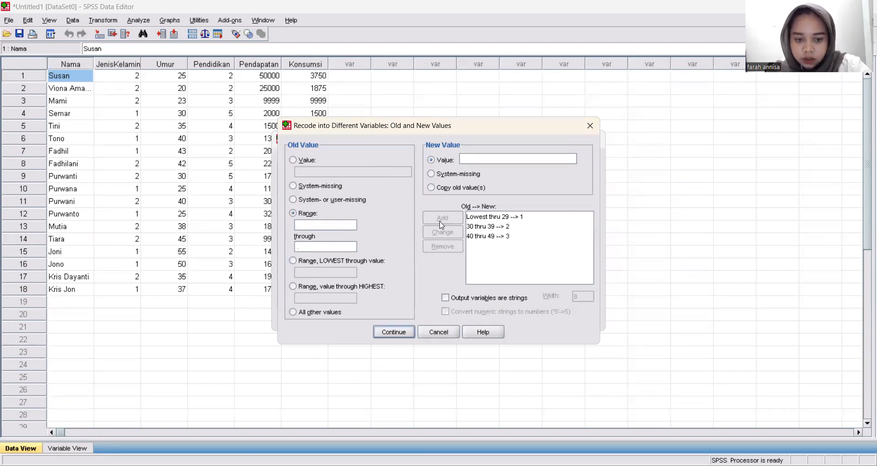
Step: Add a recode rule that turns 50 through highest into the new value 4, and run the recode of Umur into Kel_Umur
click(293, 286)
click(302, 298)
text(50)
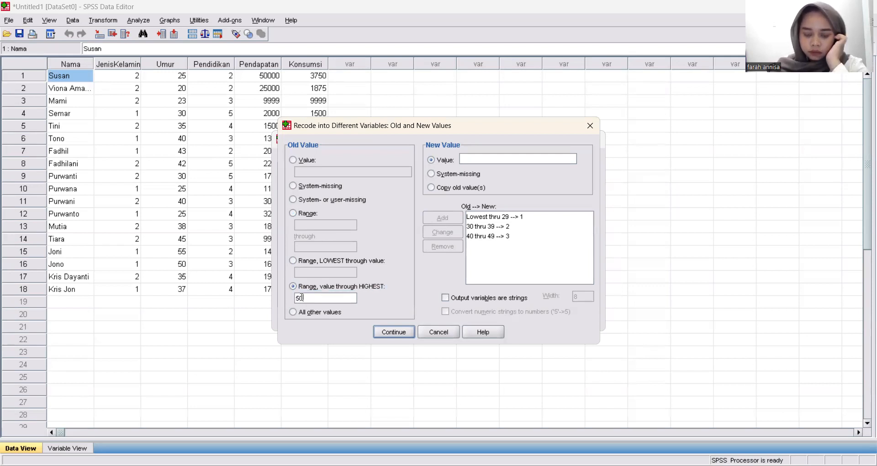
click(487, 161)
text(4)
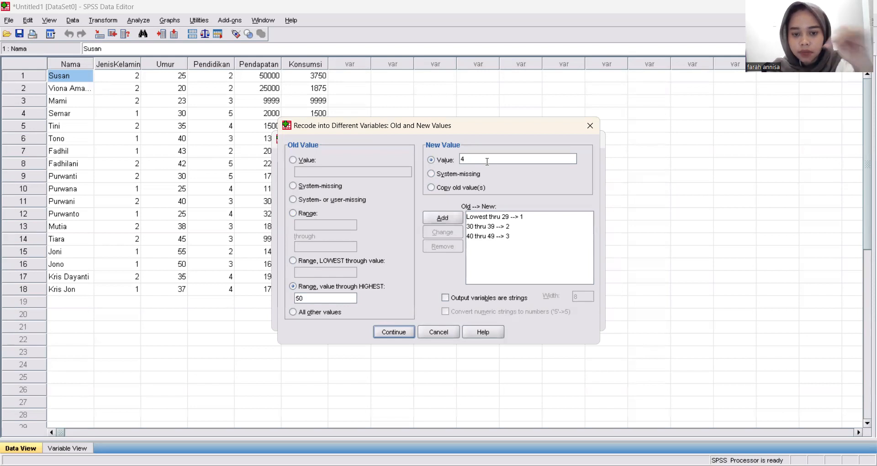
click(453, 223)
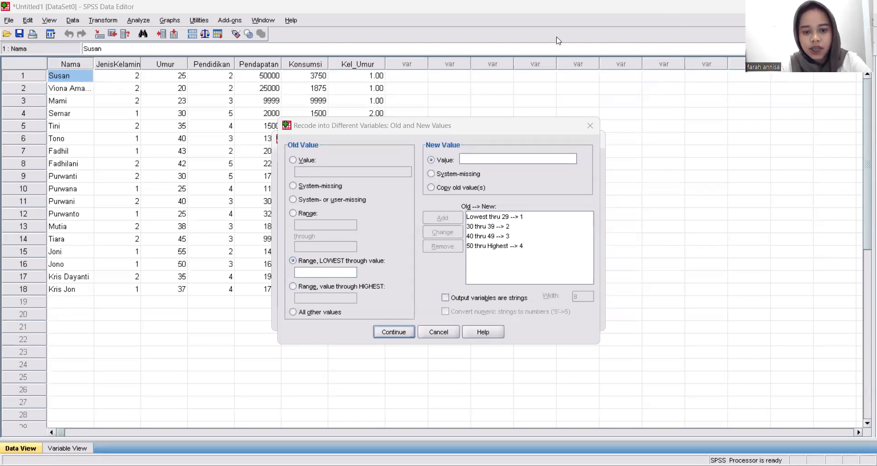
click(392, 333)
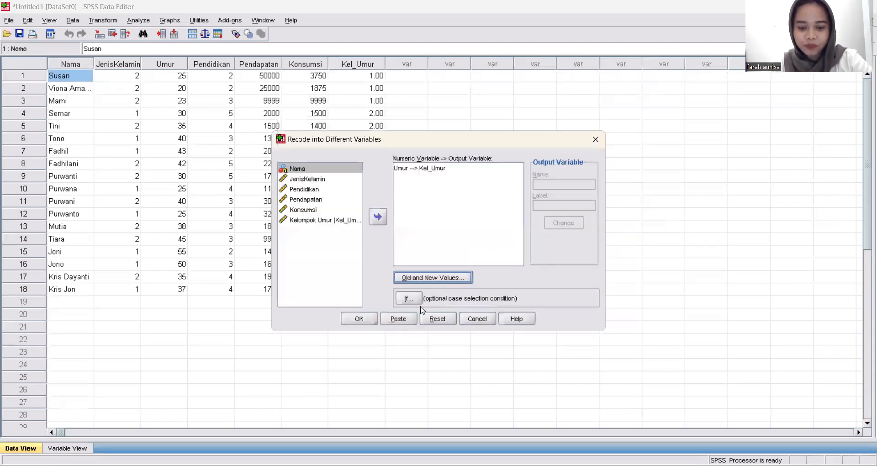
click(366, 320)
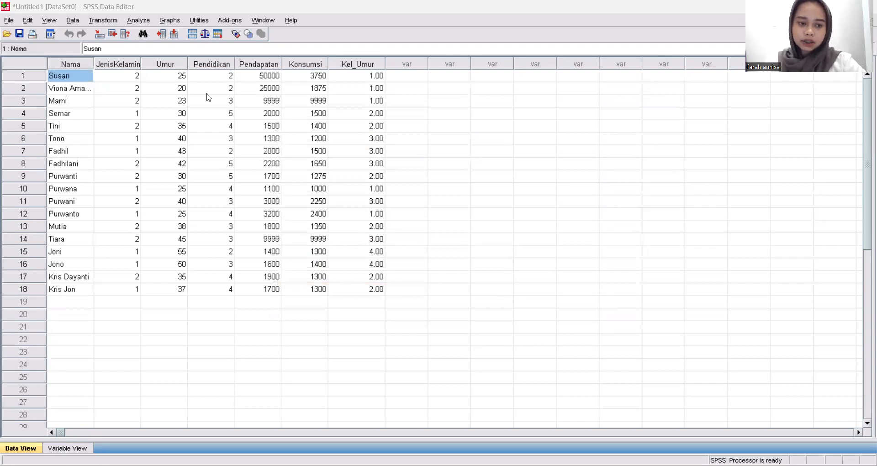
Step: Set the decimals of Kel_Umur to 0, and check the column in Data View by toggling the value label display
key(ctrl+t)
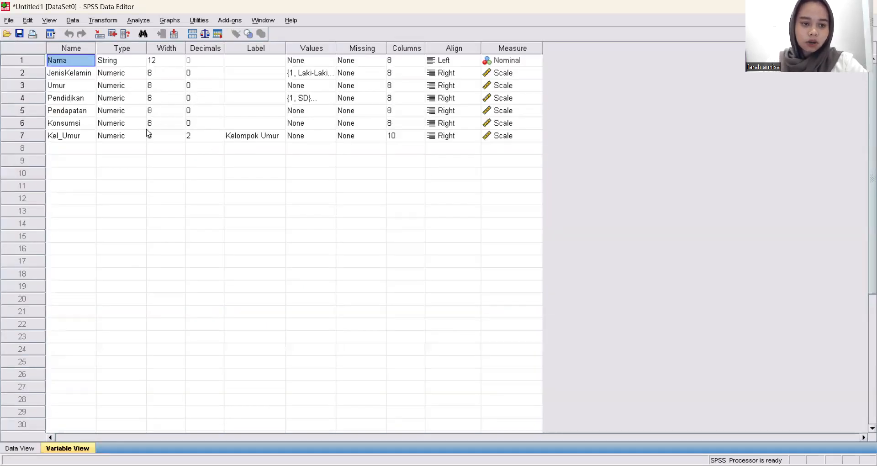
click(200, 136)
click(218, 139)
click(219, 139)
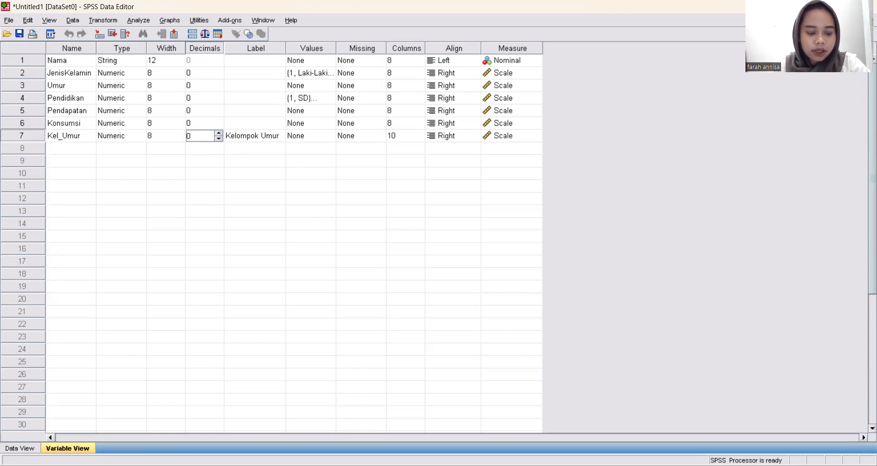
click(19, 449)
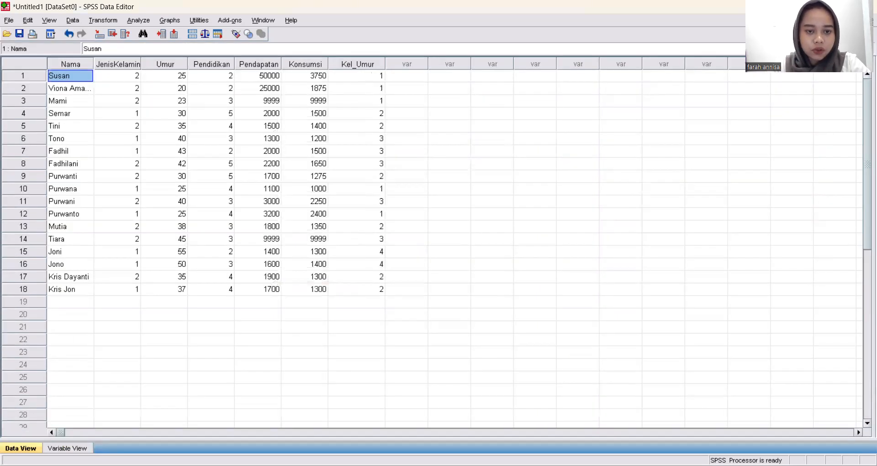
click(234, 35)
click(234, 35)
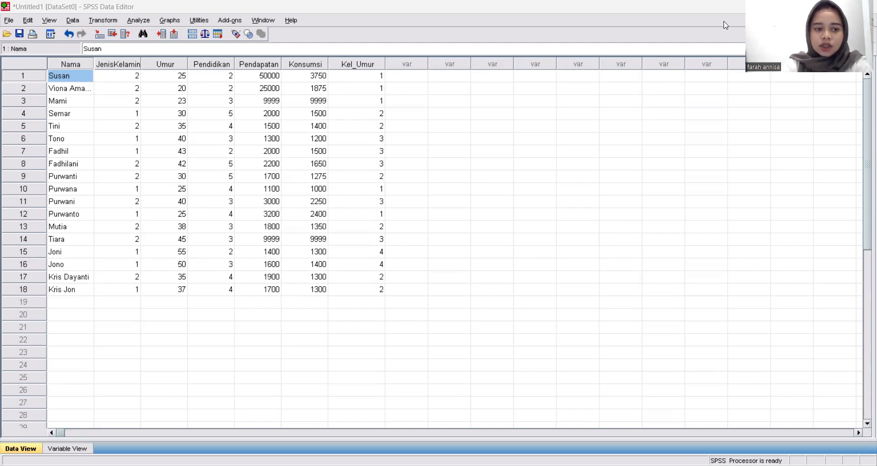
Step: Start Compute Variable and name the target variable Tabungan
click(93, 21)
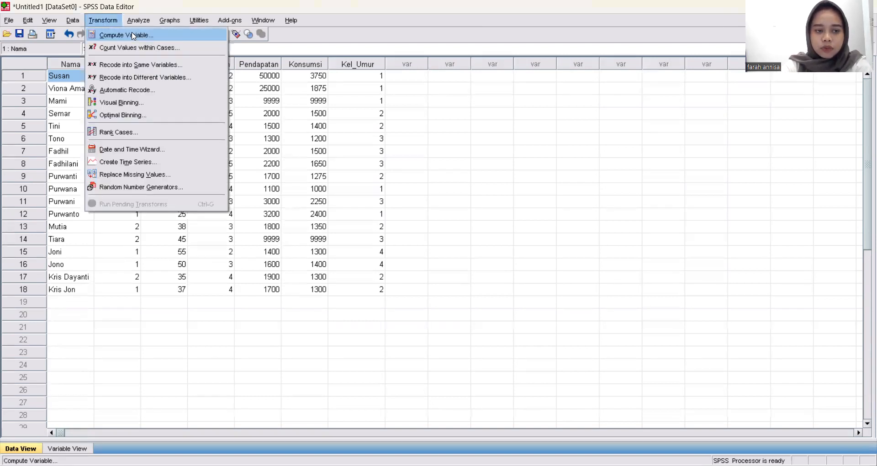
click(133, 36)
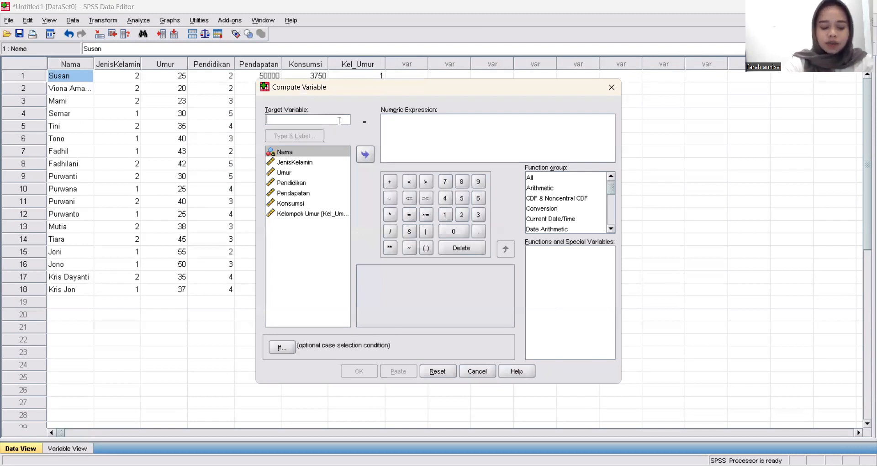
text(Tan)
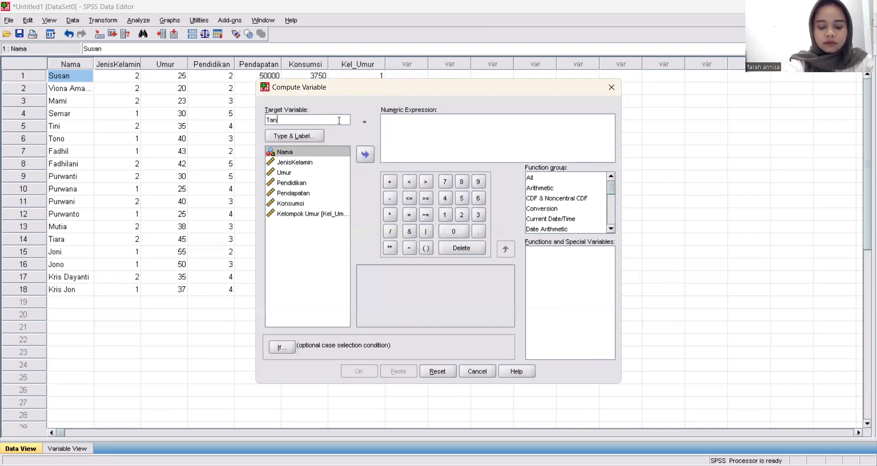
text(bungan)
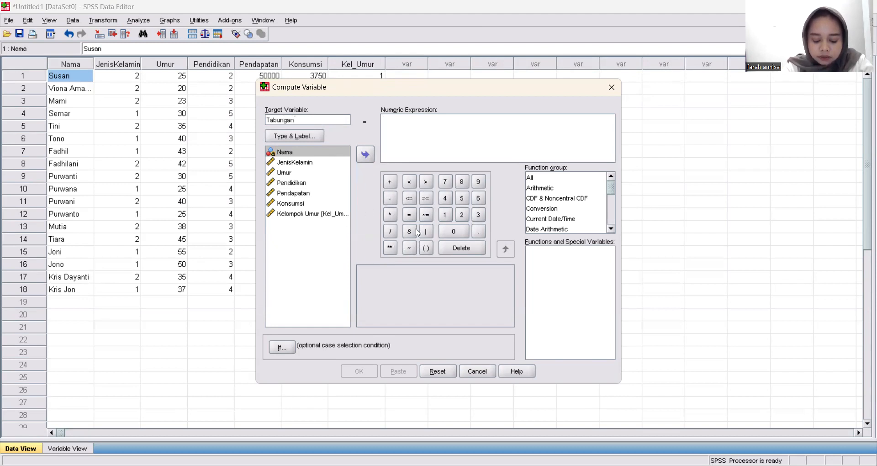
Step: Build the numeric expression Pendapatan - Konsumsi for Tabungan and run the computation
click(300, 194)
click(369, 156)
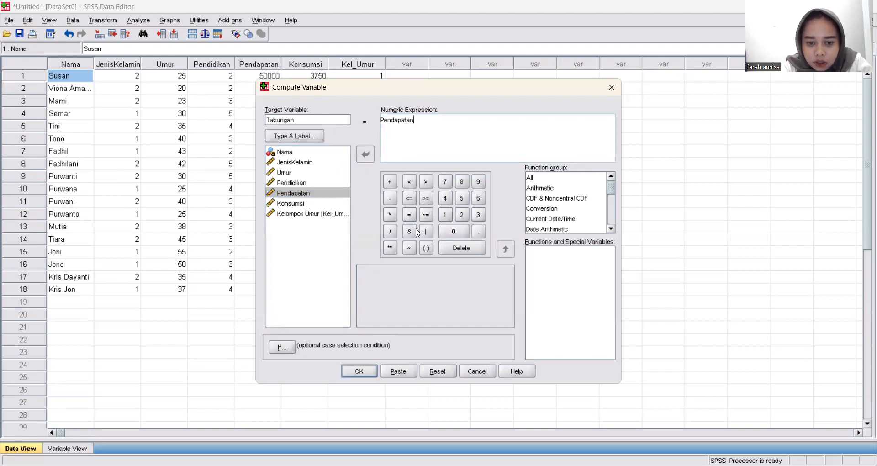
click(391, 200)
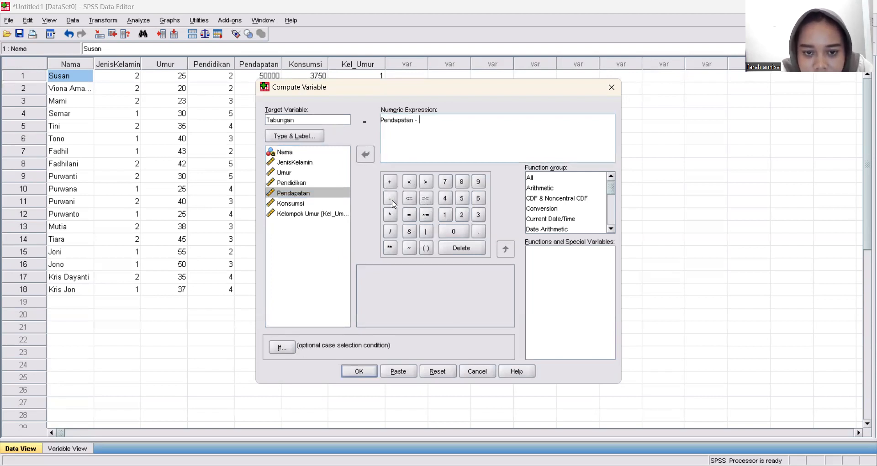
click(332, 212)
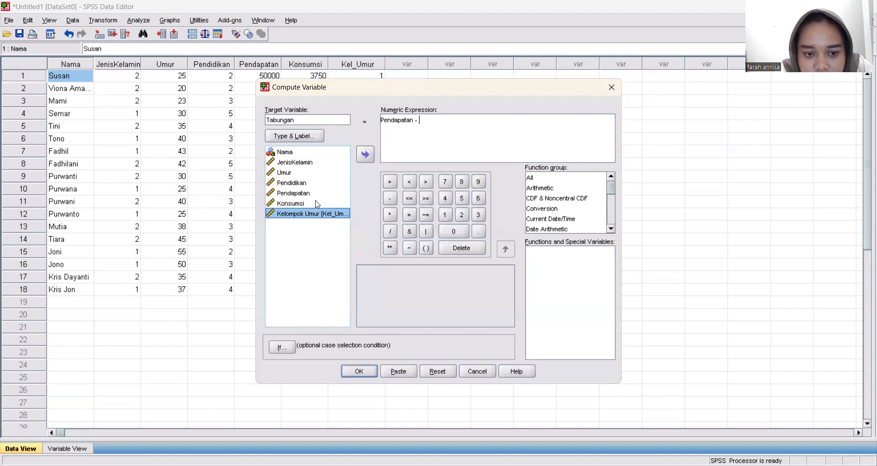
click(319, 203)
click(366, 159)
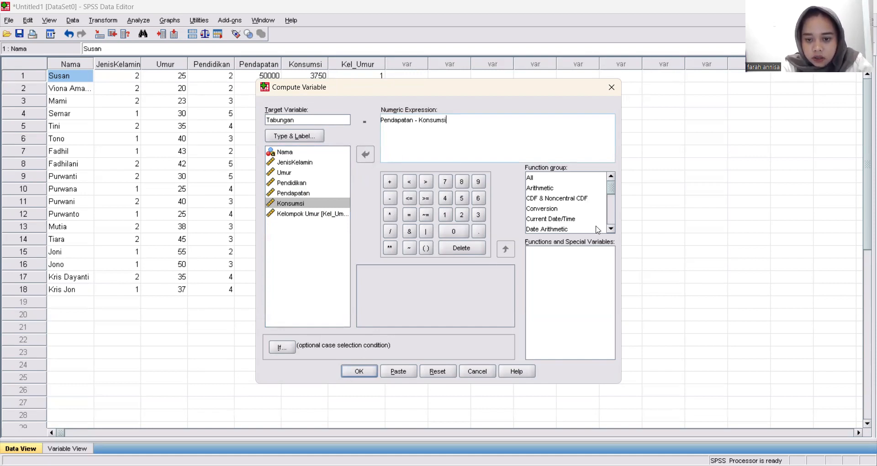
mouse_move(611, 195)
mouse_down()
mouse_move(610, 219)
mouse_move(606, 186)
mouse_up()
scroll(606, 190, down, 5)
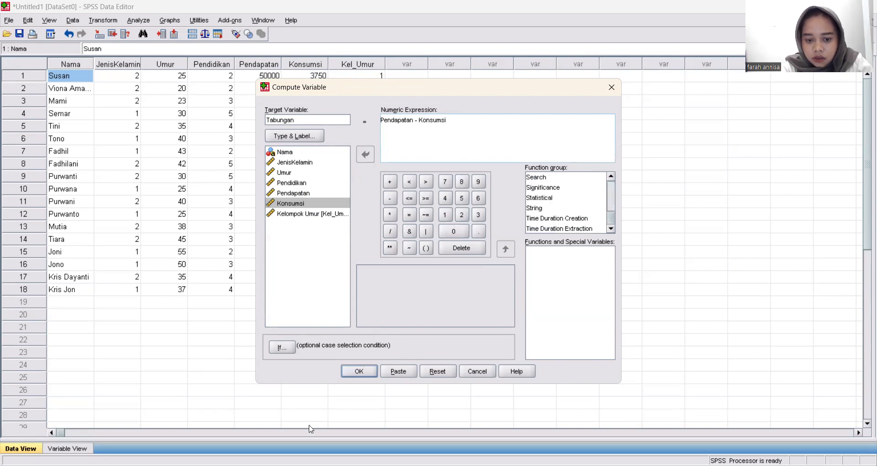
click(359, 372)
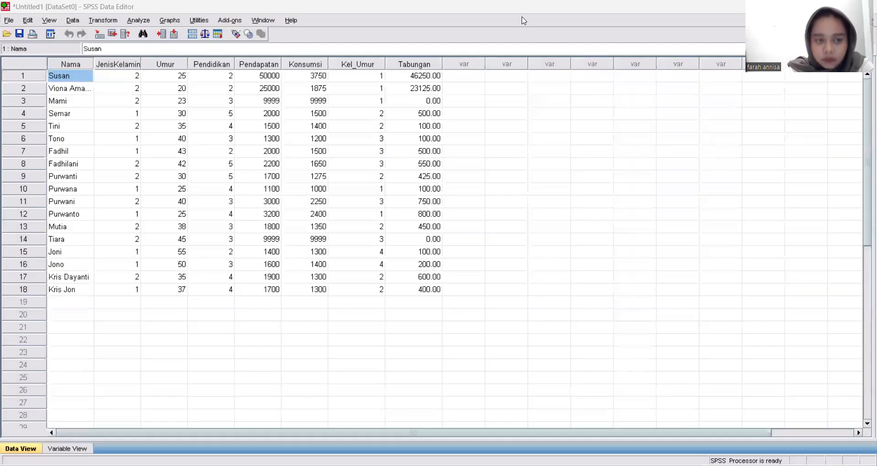
Step: Start Compute Variable again and replace the target variable name with Ln Pendapatan
click(107, 22)
key(Return)
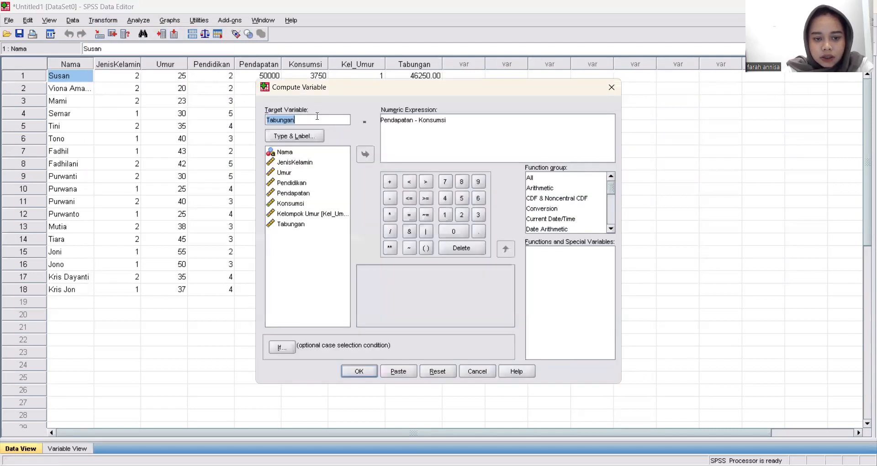
click(313, 120)
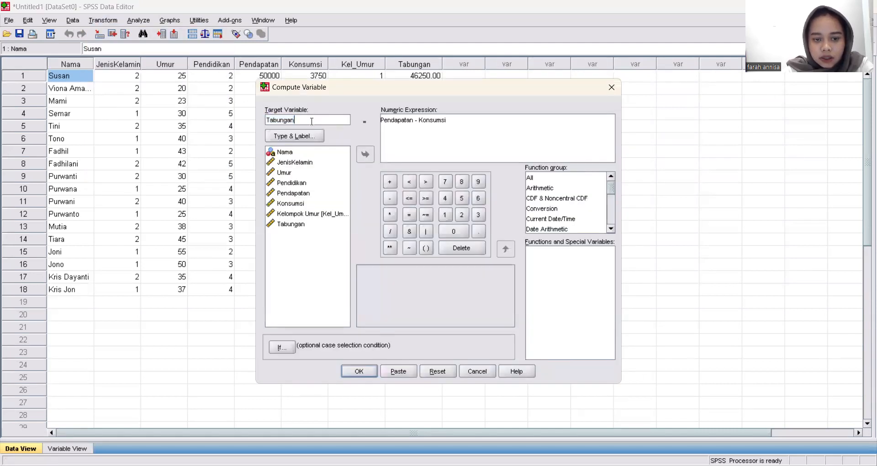
click(306, 140)
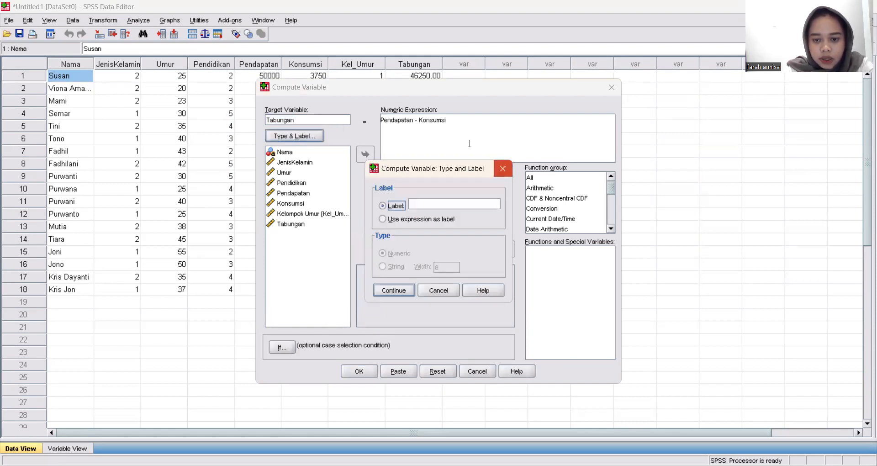
click(504, 169)
click(323, 118)
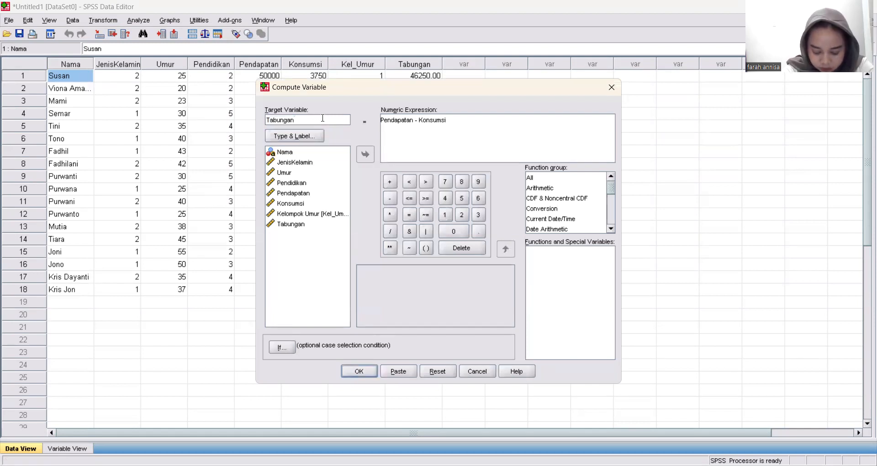
key(BackSpace)
key(BackSpace)
key(BackSpace)
key(BackSpace)
key(BackSpace)
key(BackSpace)
key(BackSpace)
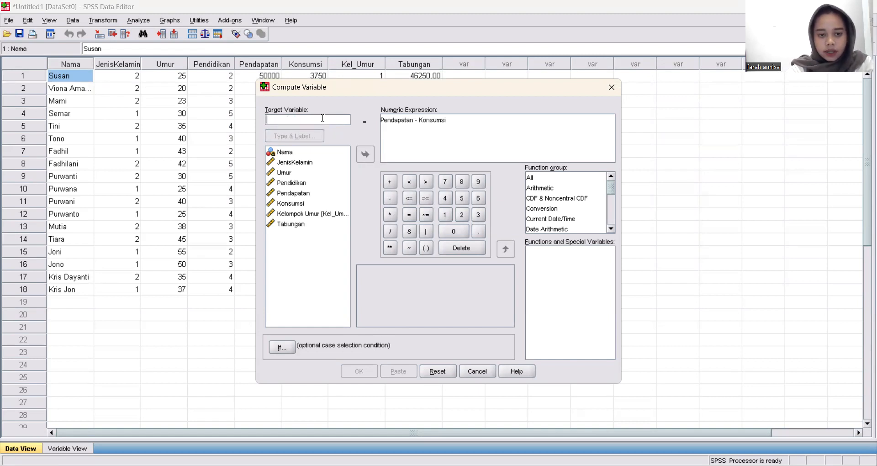
text(Ln)
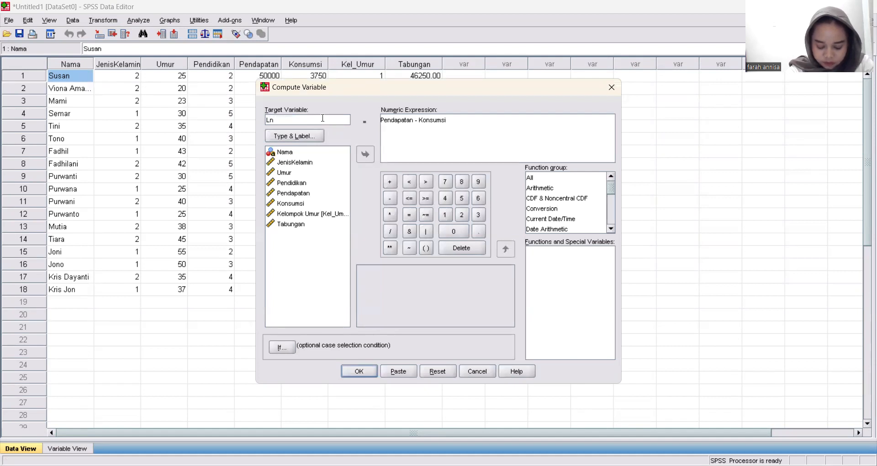
text( P)
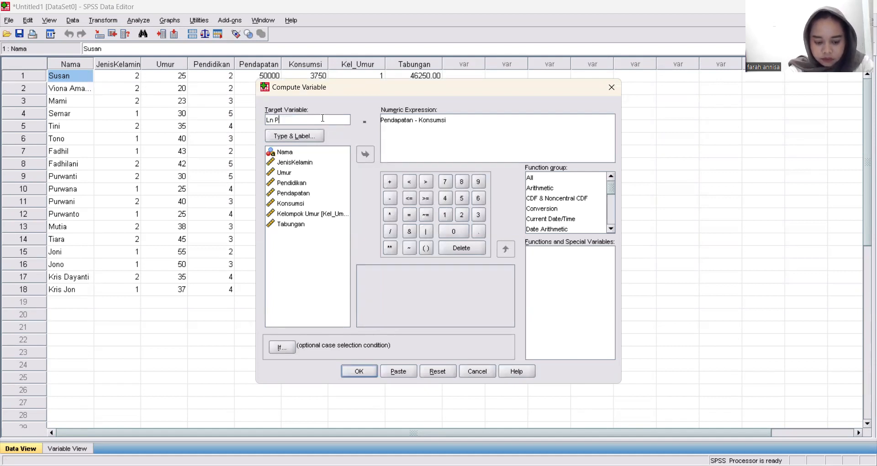
text(endapatan)
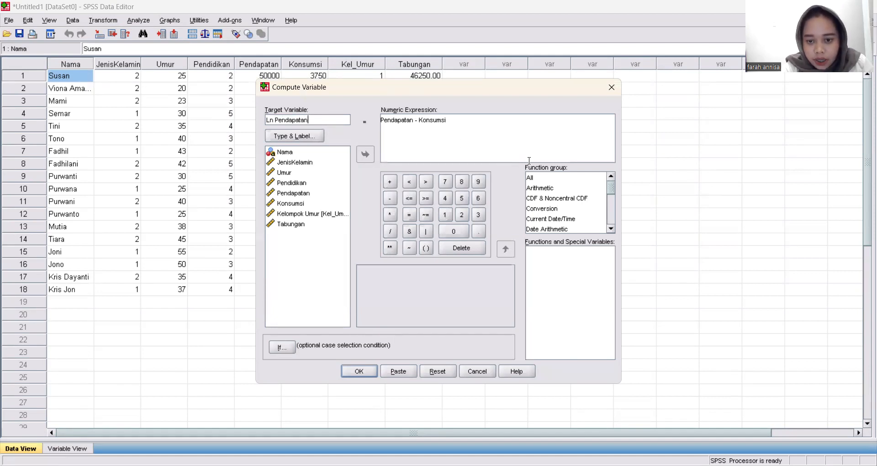
Step: Replace the numeric expression with the arithmetic function Ln, leaving its parentheses empty
click(541, 189)
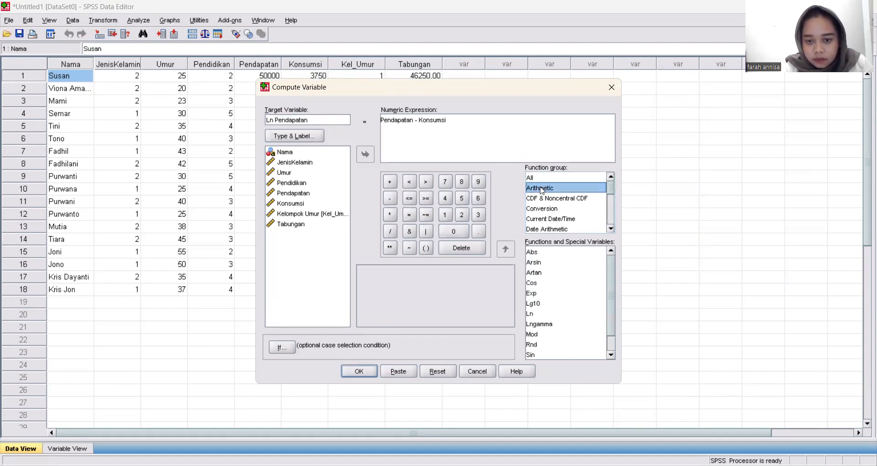
click(531, 314)
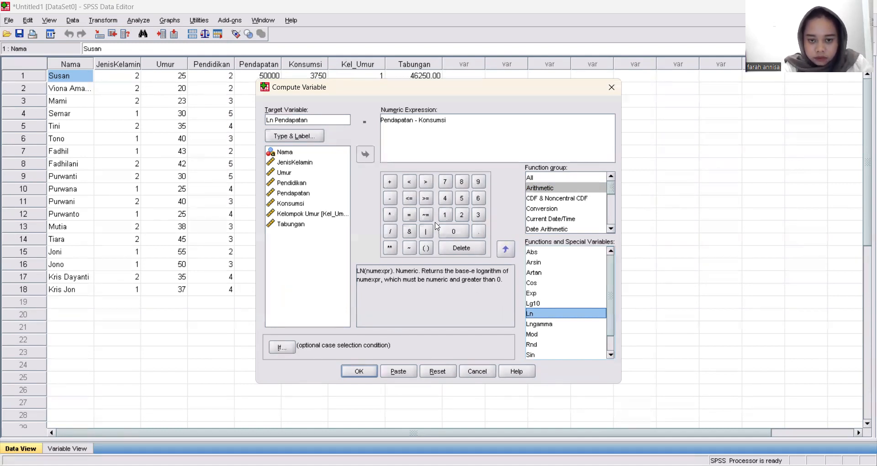
click(454, 120)
key(BackSpace)
key(BackSpace)
key(BackSpace)
key(BackSpace)
key(BackSpace)
key(BackSpace)
key(BackSpace)
key(BackSpace)
key(BackSpace)
key(BackSpace)
key(BackSpace)
key(BackSpace)
key(BackSpace)
key(BackSpace)
key(BackSpace)
key(BackSpace)
key(BackSpace)
key(BackSpace)
key(BackSpace)
key(BackSpace)
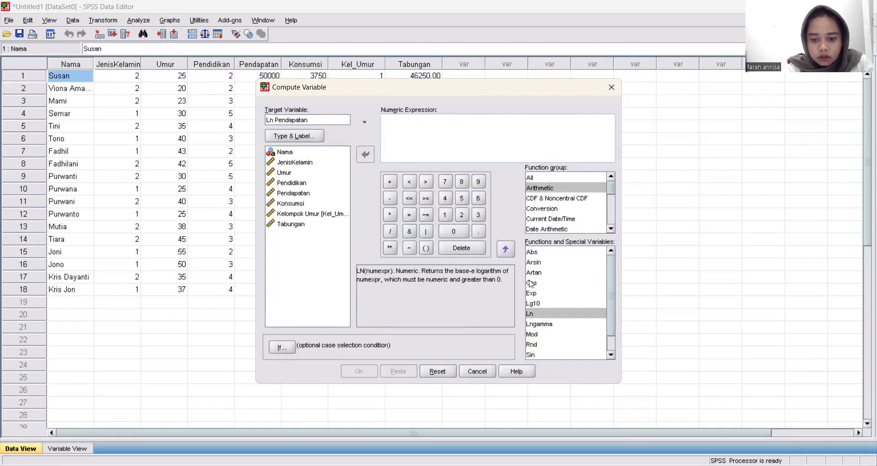
double_click(531, 314)
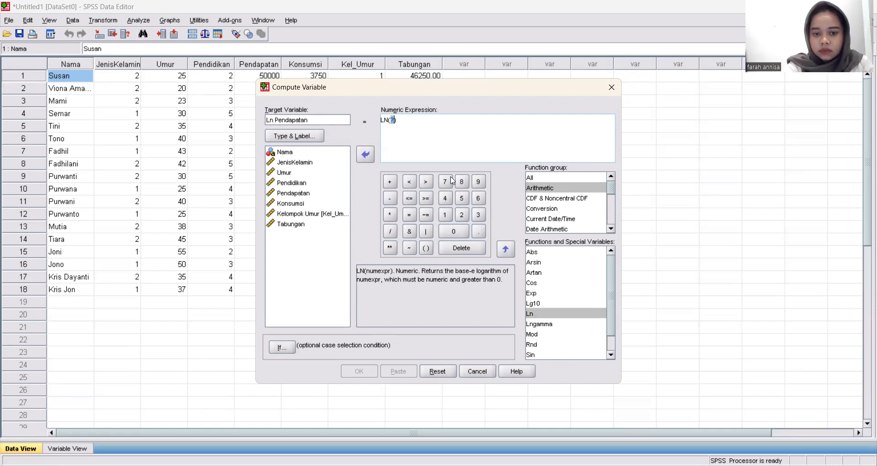
key(BackSpace)
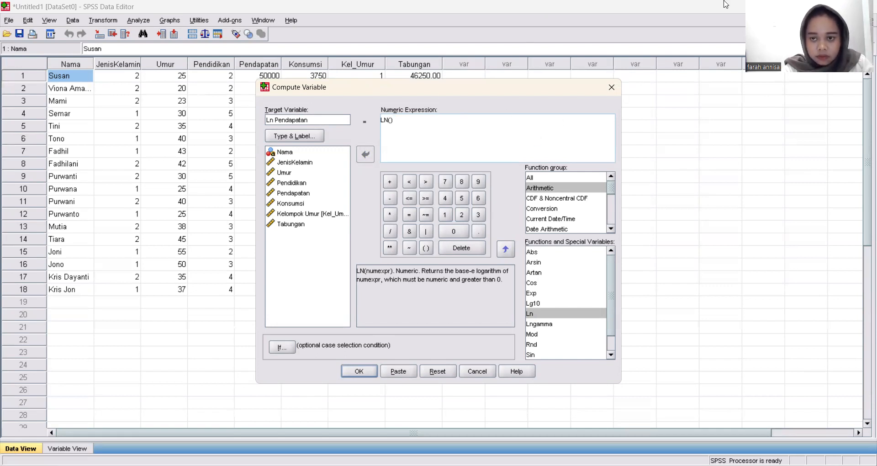
Step: Complete the expression as LN(Pendapatan) for target LnPendapatan and run the computation, accepting the change to the existing variable
key(Return)
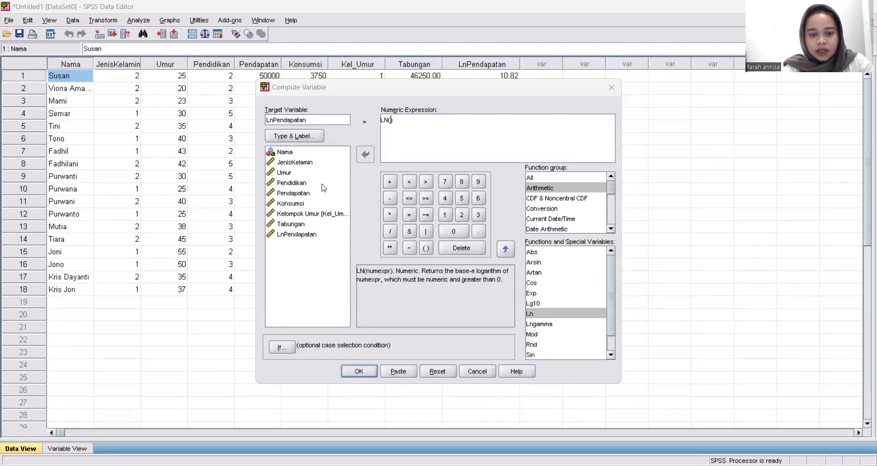
click(294, 193)
click(365, 155)
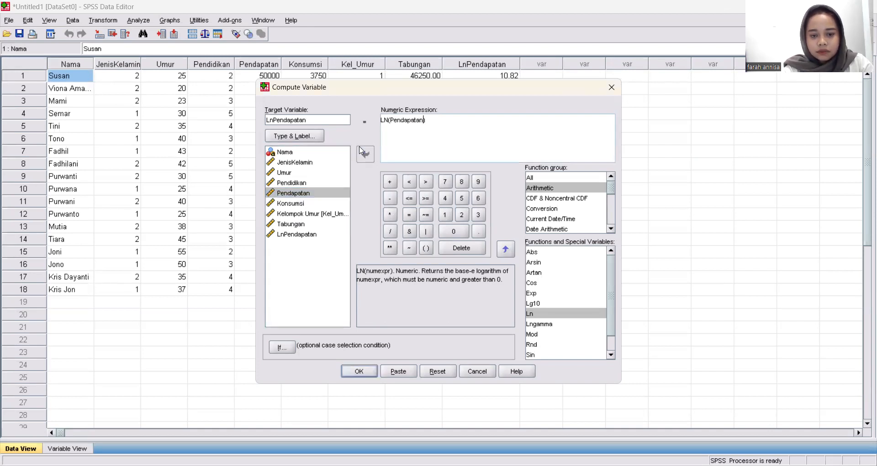
click(358, 372)
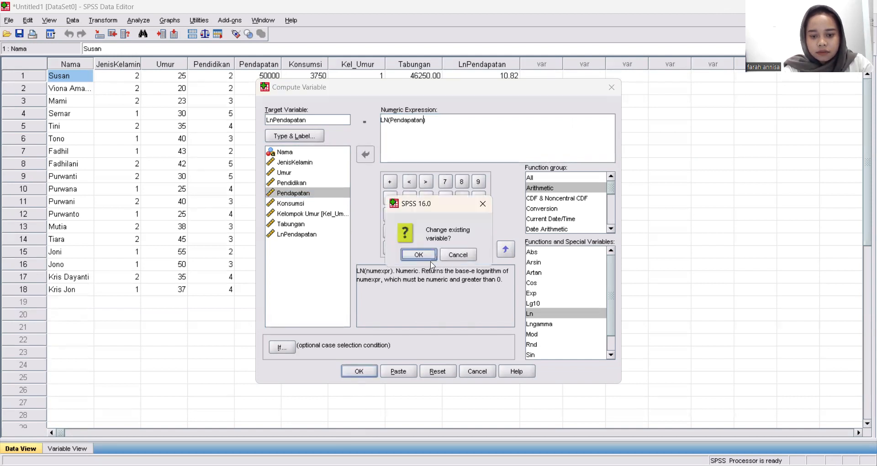
click(422, 256)
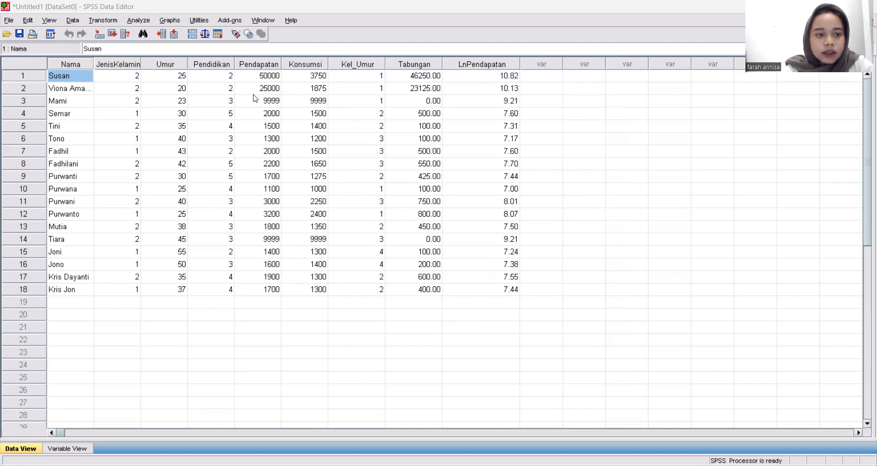
Step: Start a Descriptives analysis and add JenisKelamin, Pendidikan and Umur as its variables
click(138, 20)
mouse_move(189, 49)
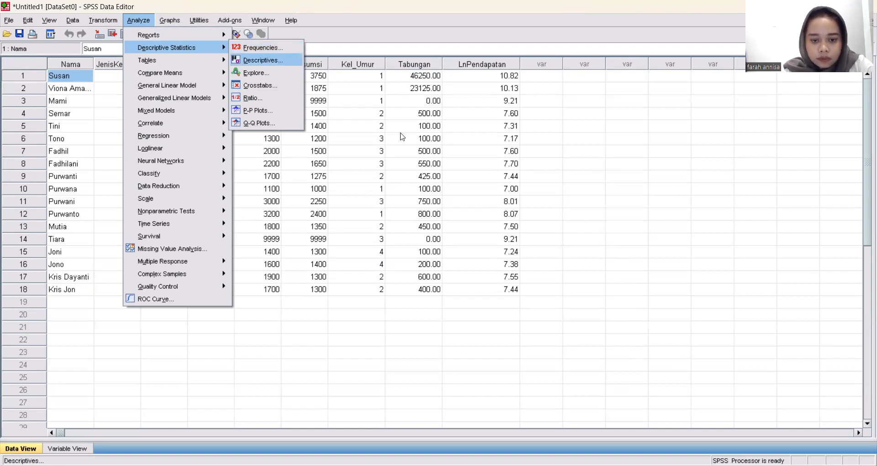
click(267, 59)
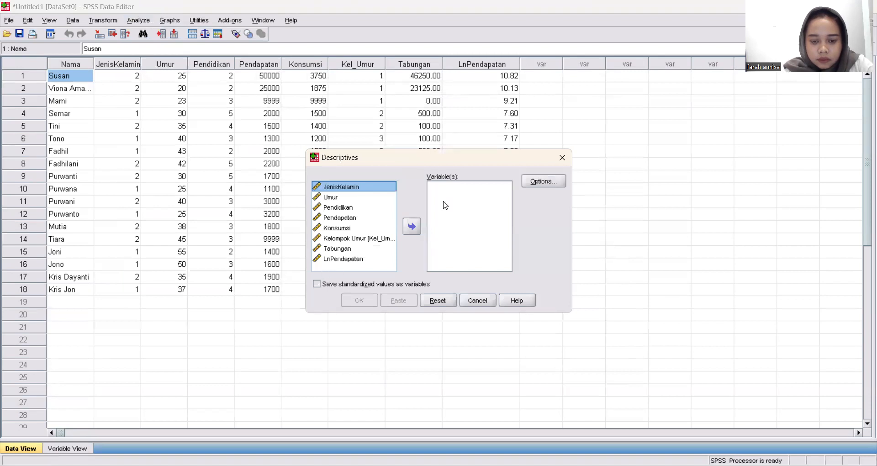
click(348, 259)
click(344, 249)
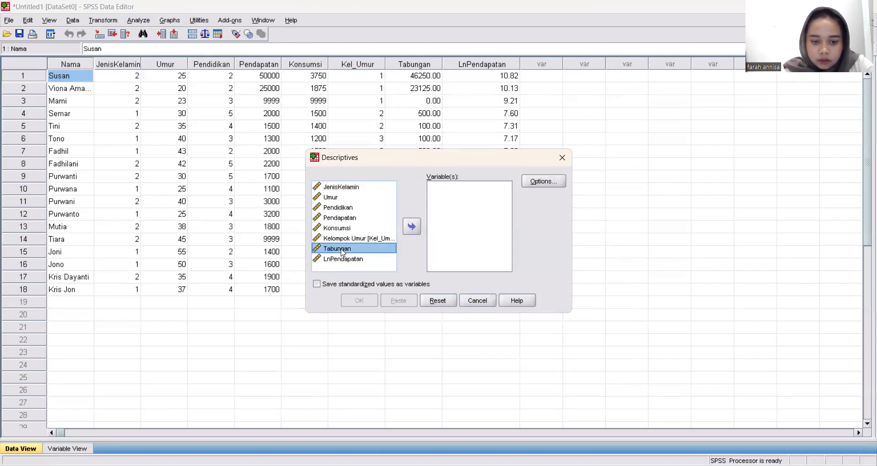
click(361, 188)
click(413, 226)
drag(360, 197, 457, 201)
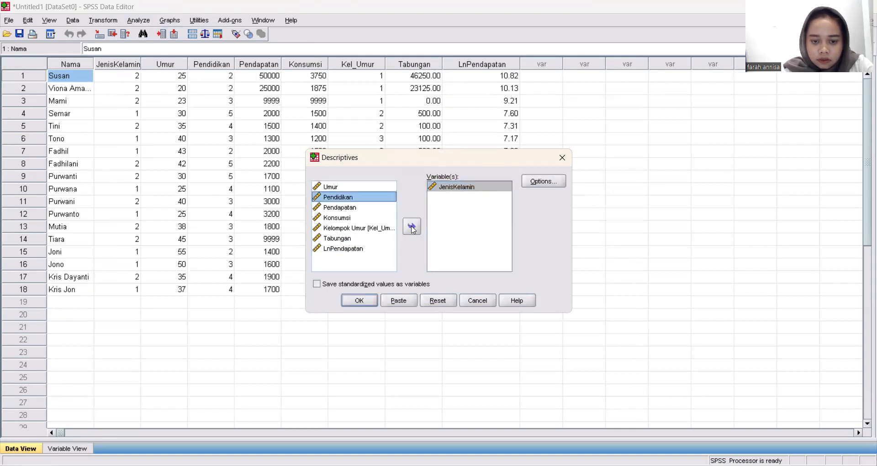
click(352, 192)
click(412, 228)
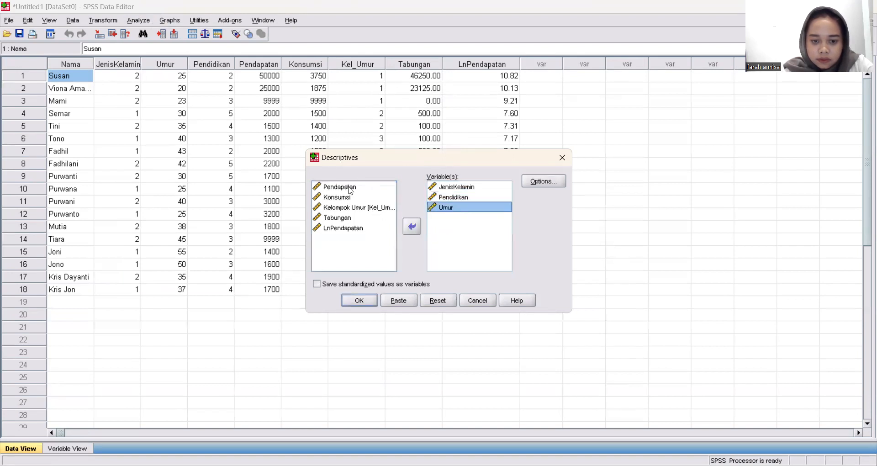
Step: Add Pendapatan, Konsumsi, Kelompok Umur, Tabungan and LnPendapatan to the Descriptives variables and run the analysis
click(350, 188)
click(411, 226)
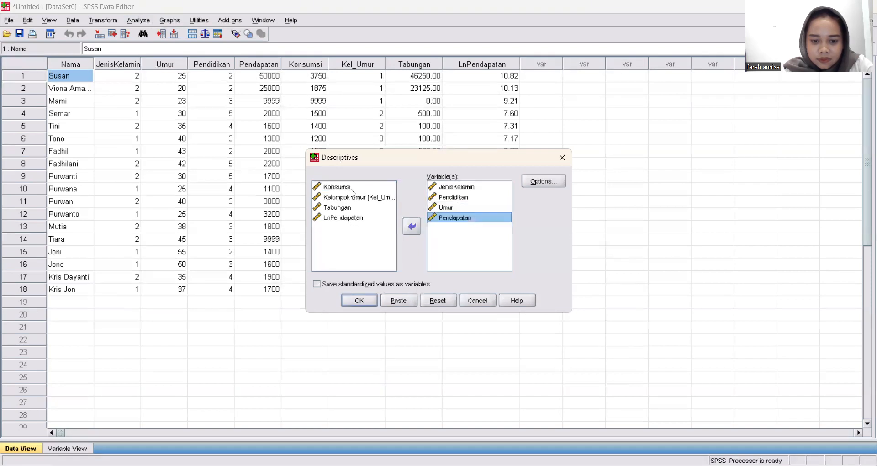
click(351, 189)
click(411, 227)
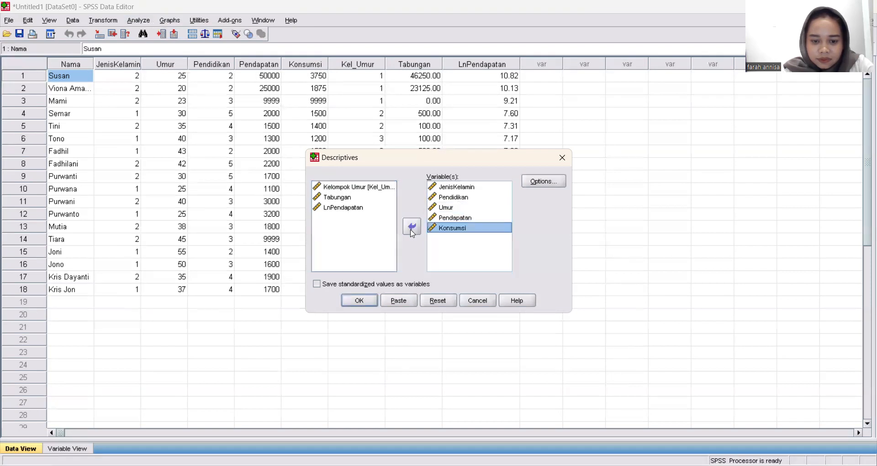
click(356, 187)
click(411, 226)
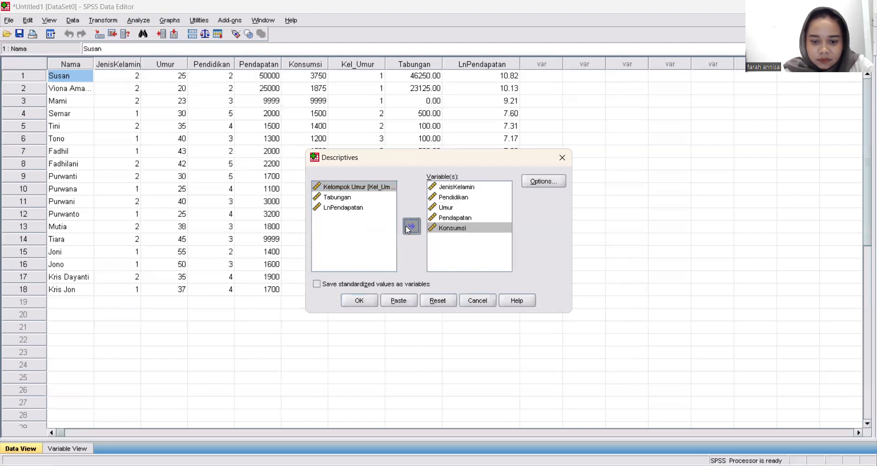
click(345, 188)
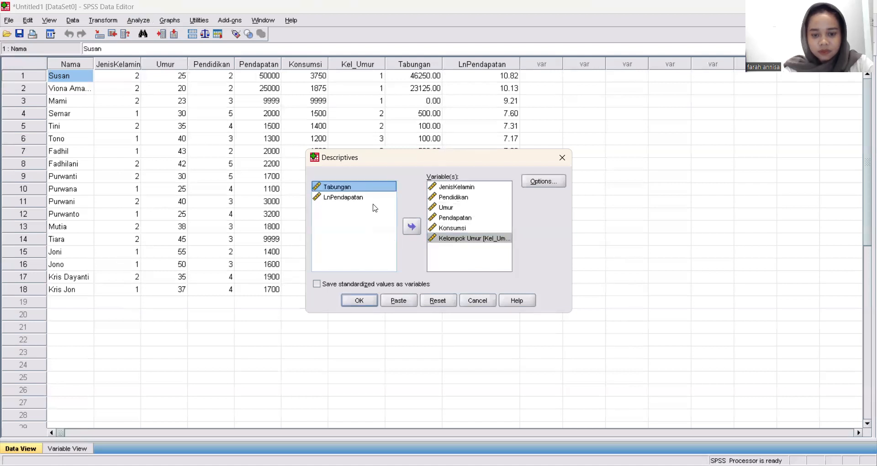
click(411, 226)
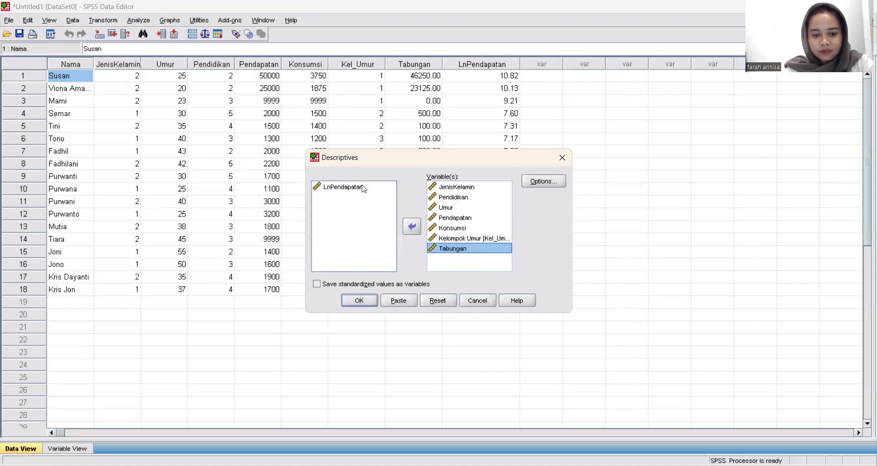
click(364, 186)
click(412, 227)
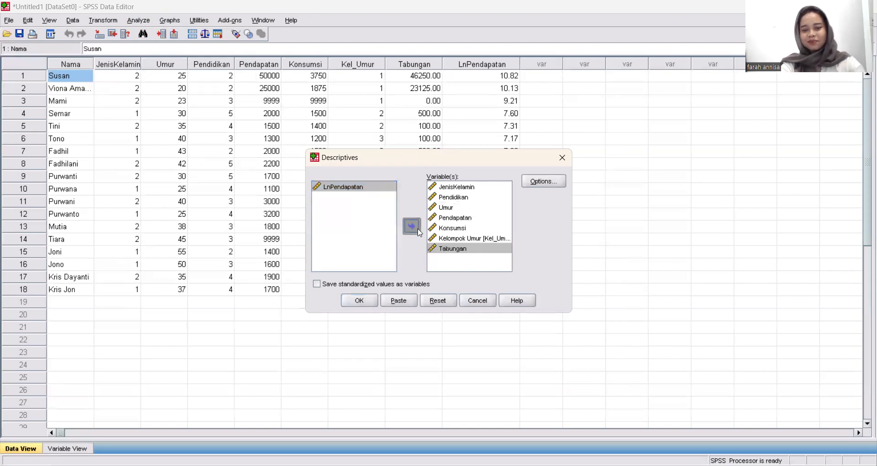
click(514, 33)
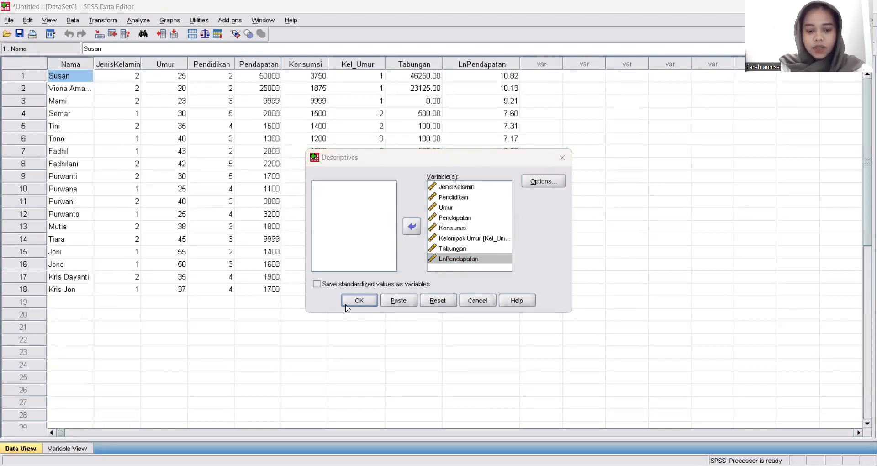
click(359, 300)
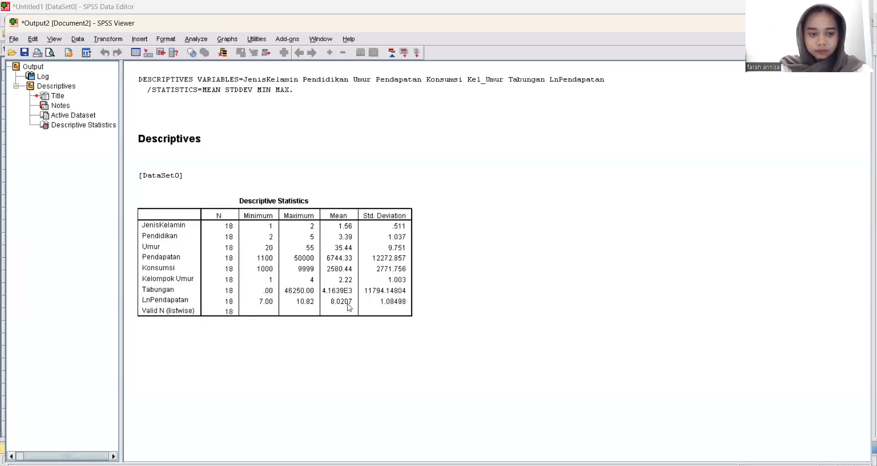